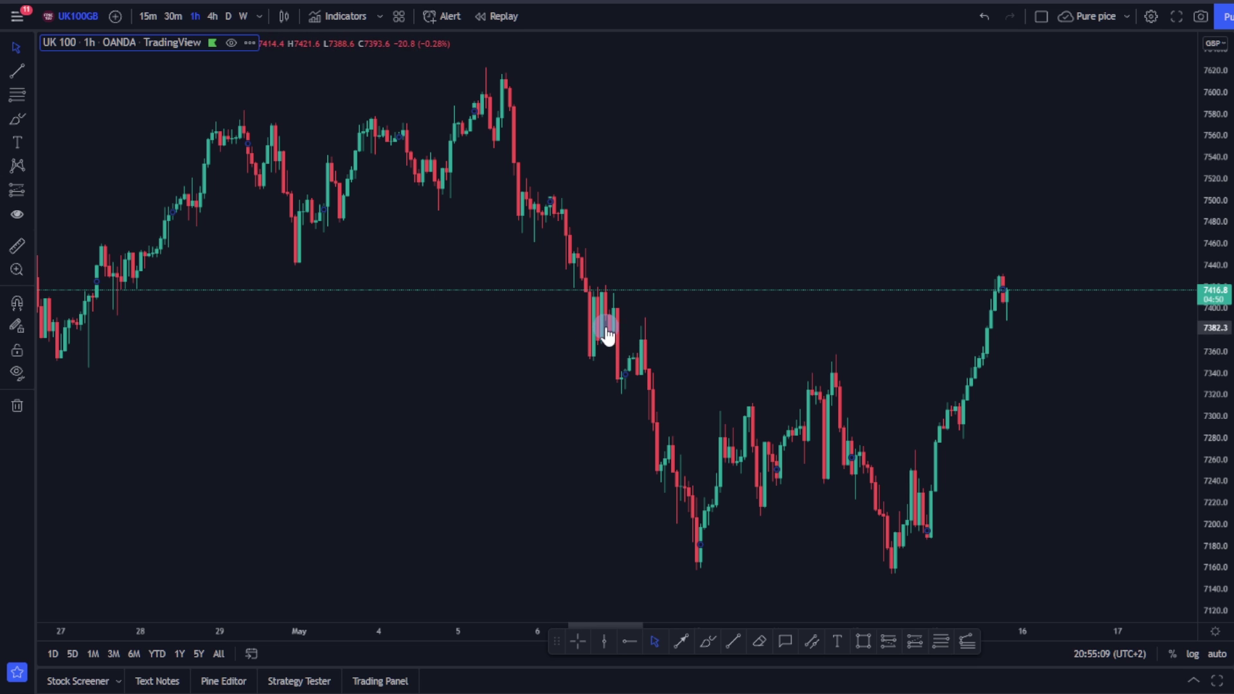
Draw a rectangle zone at about 7610 across the early May swing highs on the UK 100 hourly chart
left_click_drag(606, 320, 838, 273)
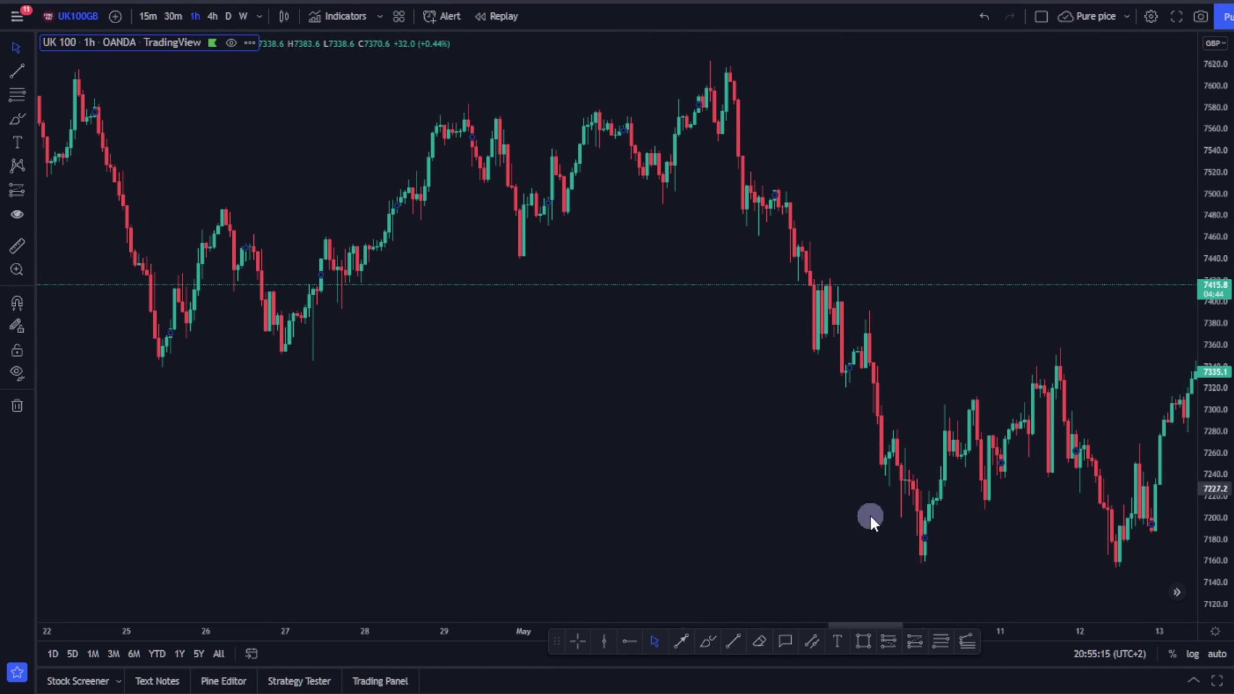
left_click(863, 641)
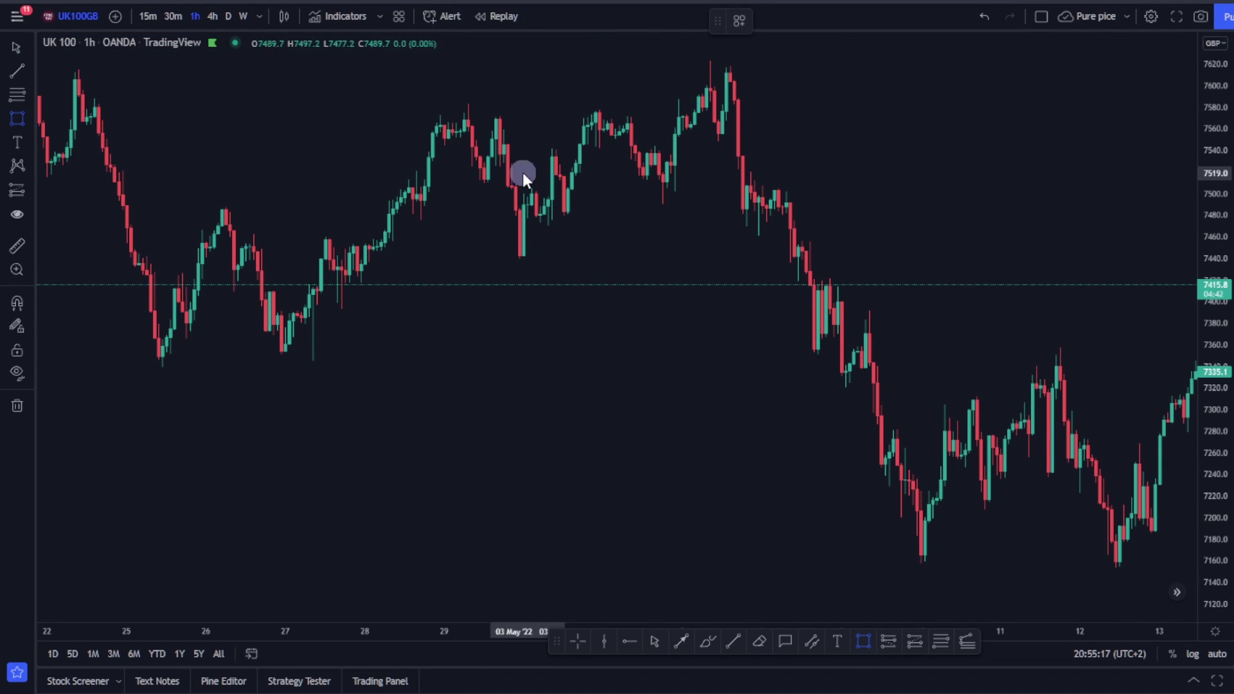
left_click_drag(682, 64, 990, 79)
left_click_drag(782, 78, 658, 80)
left_click_drag(824, 295, 564, 288)
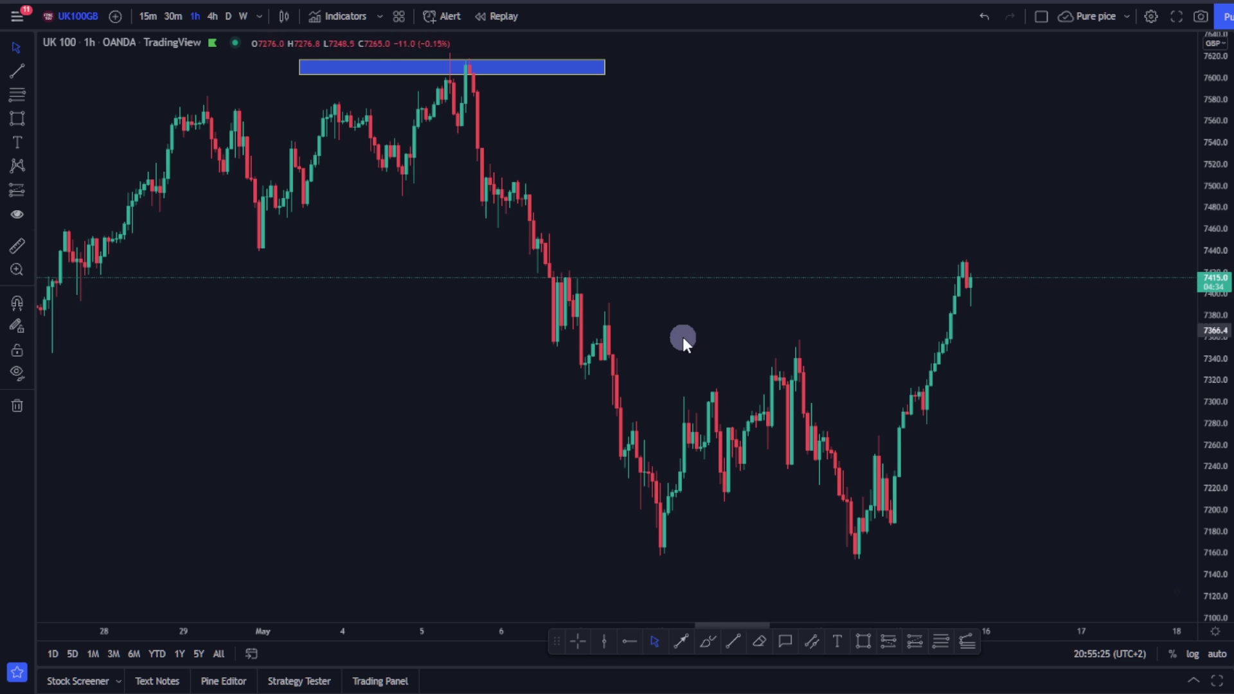
Draw a rectangle zone at about 7340–7355 from the 25 April lows and extend it to about 17 May
left_click_drag(683, 337, 848, 353)
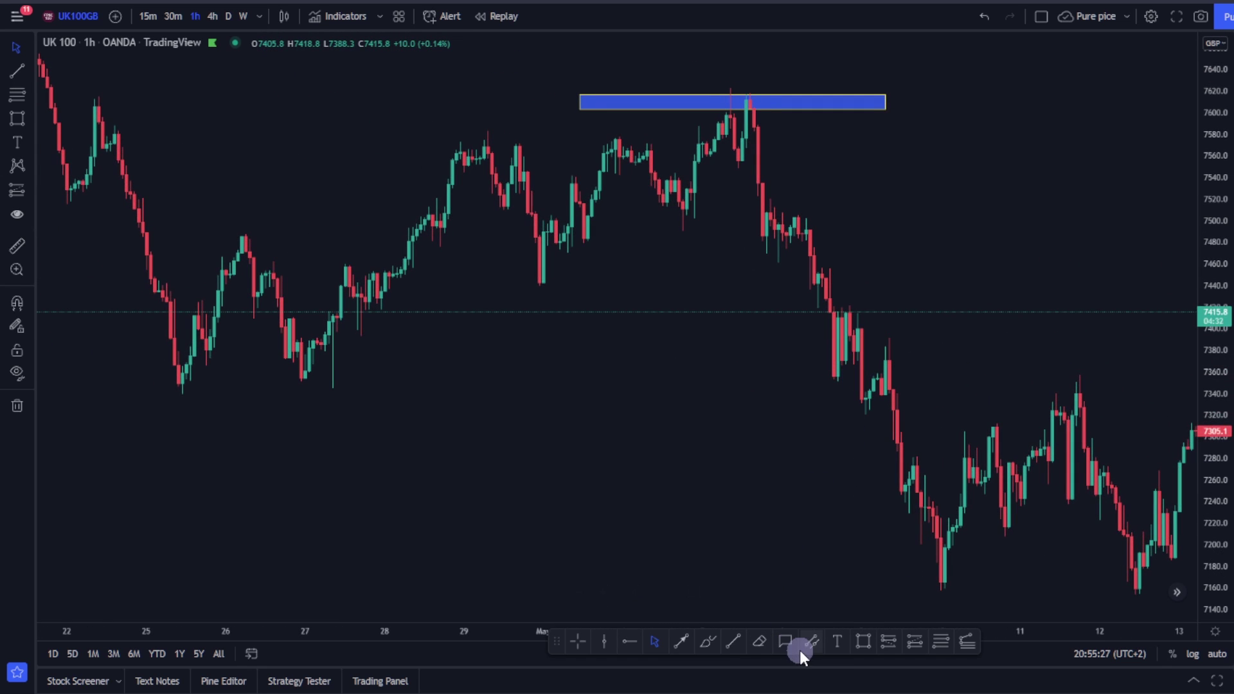
left_click(864, 641)
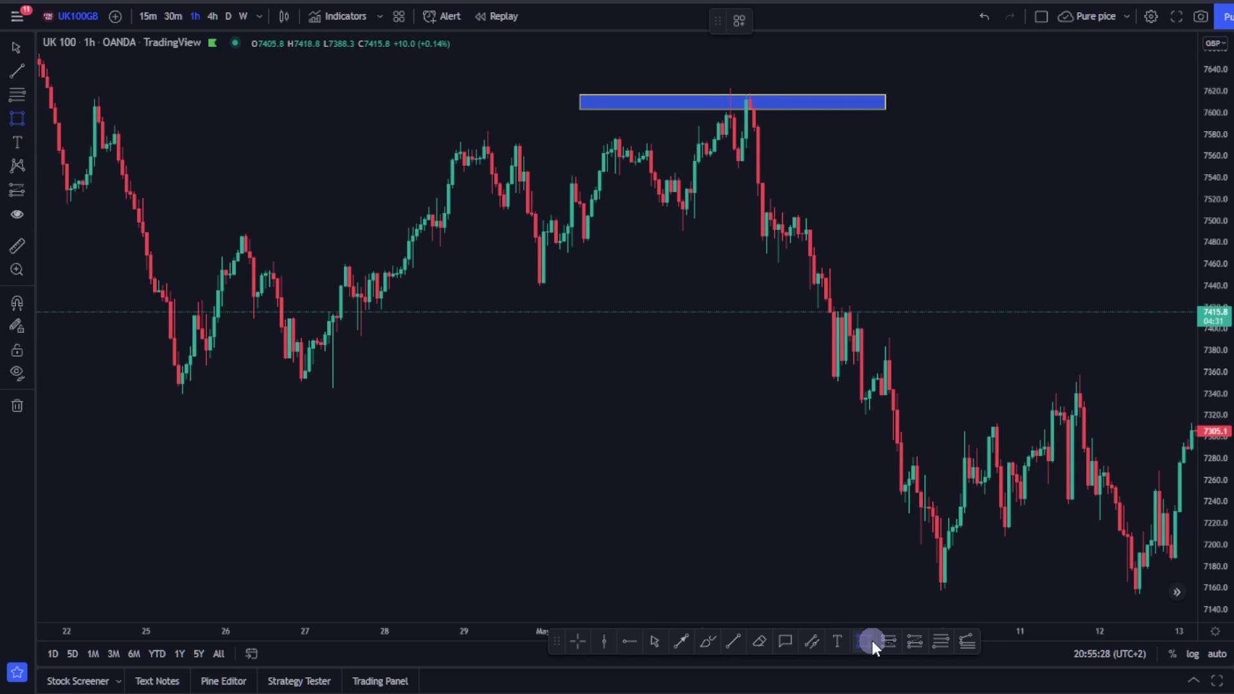
left_click(172, 377)
left_click_drag(174, 377, 1174, 394)
left_click_drag(1059, 330, 753, 318)
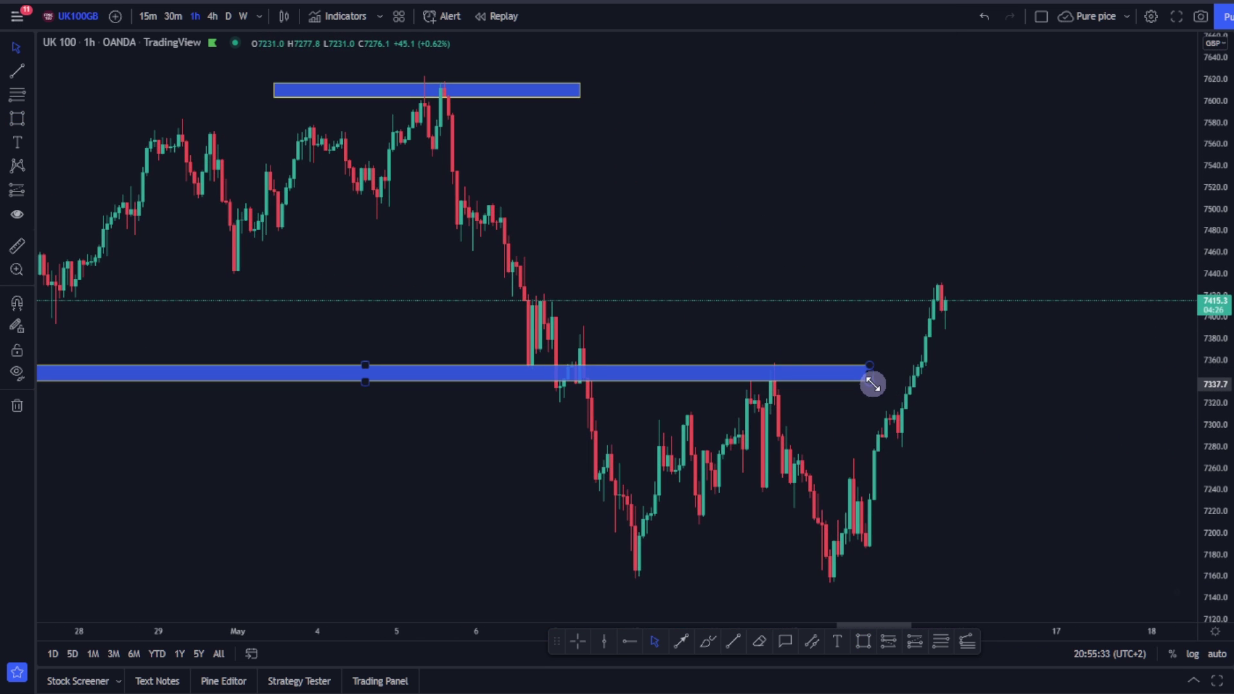
left_click_drag(870, 381, 1049, 378)
scroll(810, 283, "left", 5)
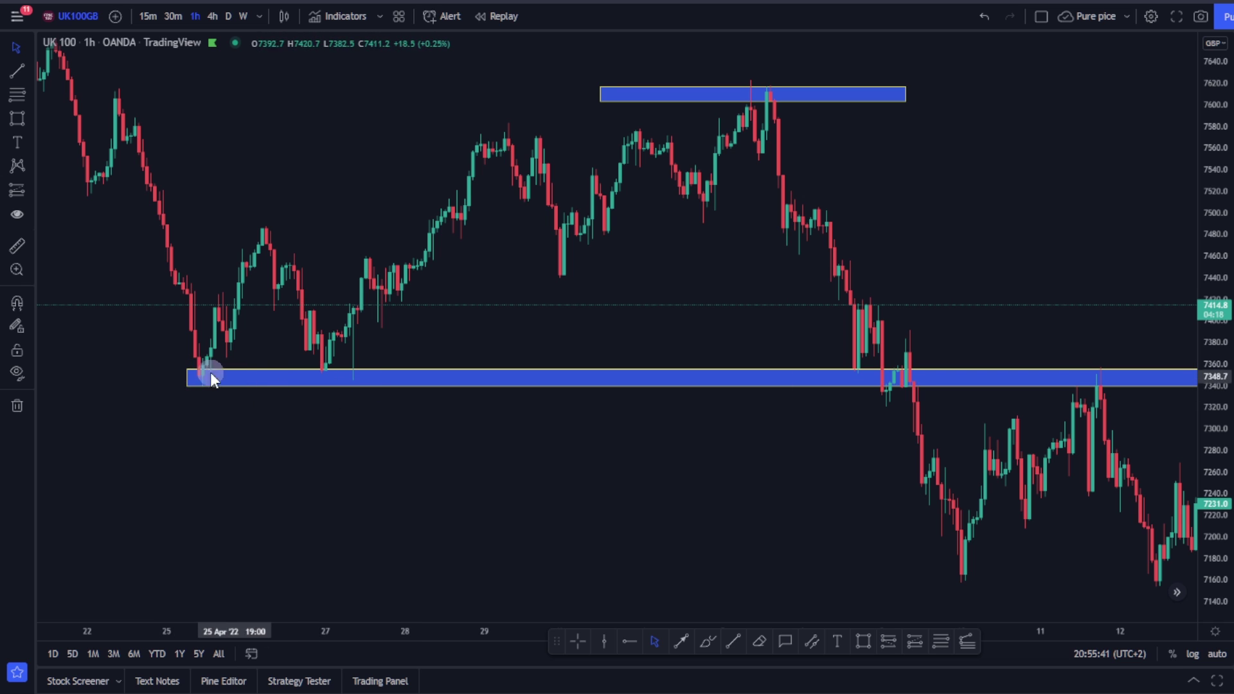
left_click(242, 378)
Start bar replay from the 11 May candles just after the second-zone retest
left_click_drag(537, 354, 265, 348)
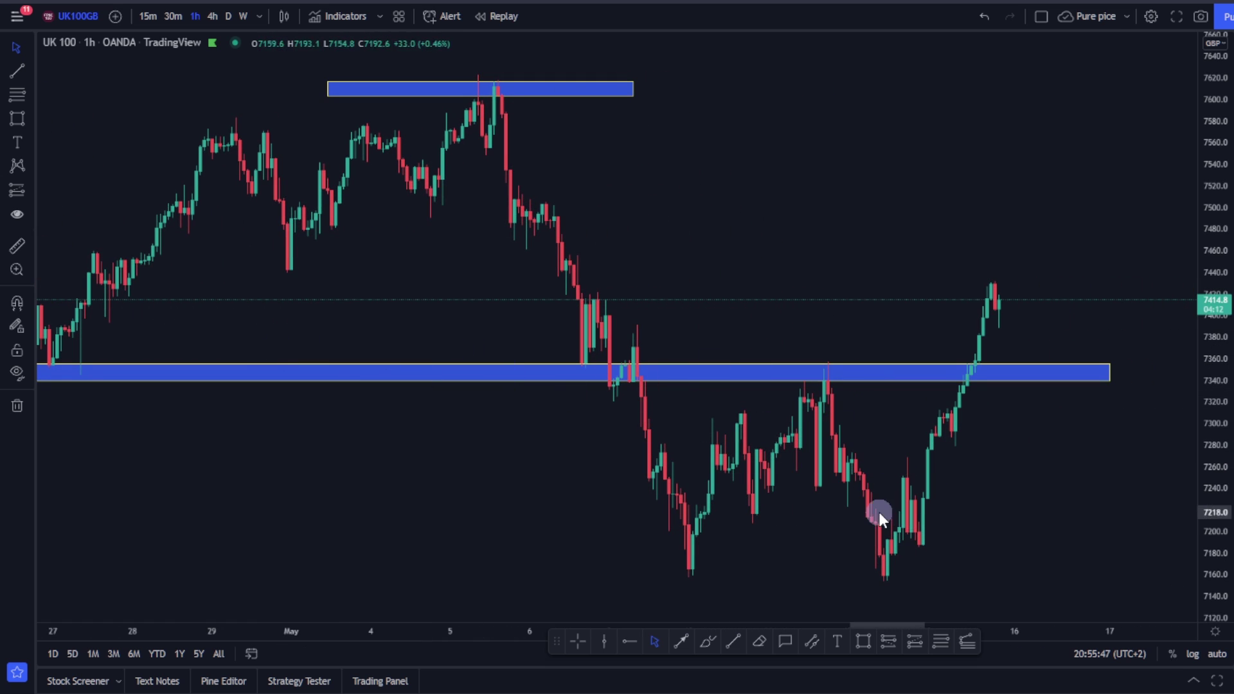
left_click_drag(857, 474, 835, 438)
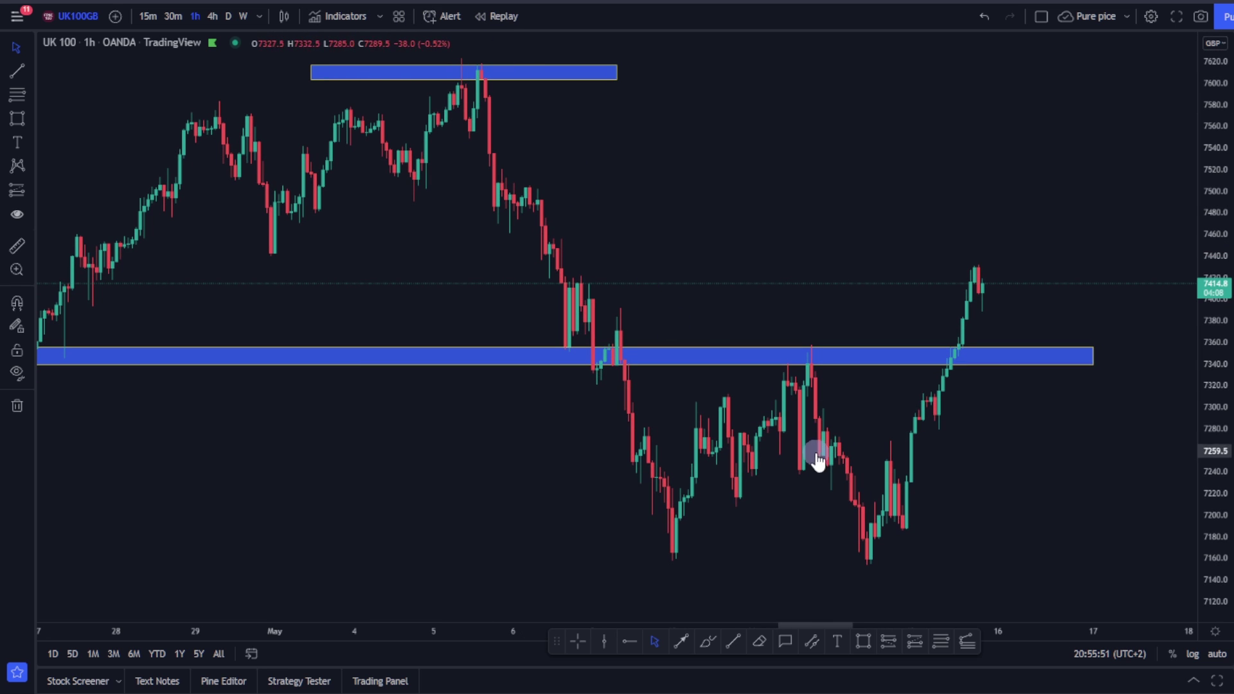
left_click(497, 16)
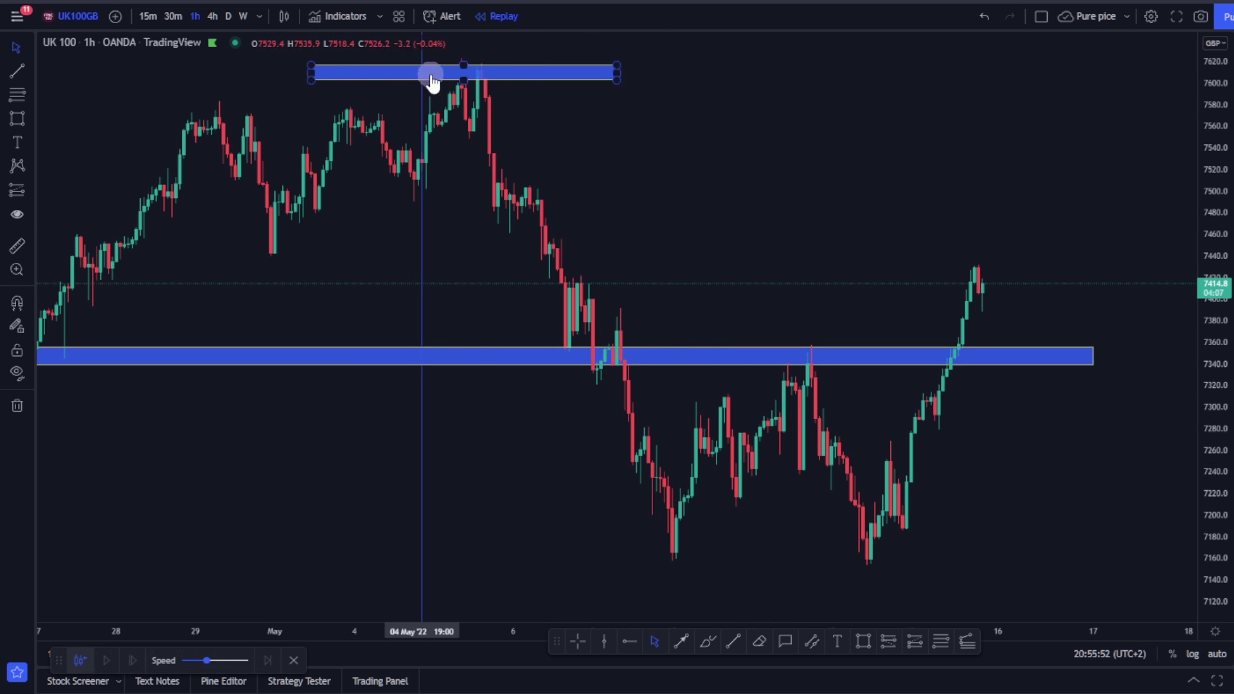
left_click(824, 380)
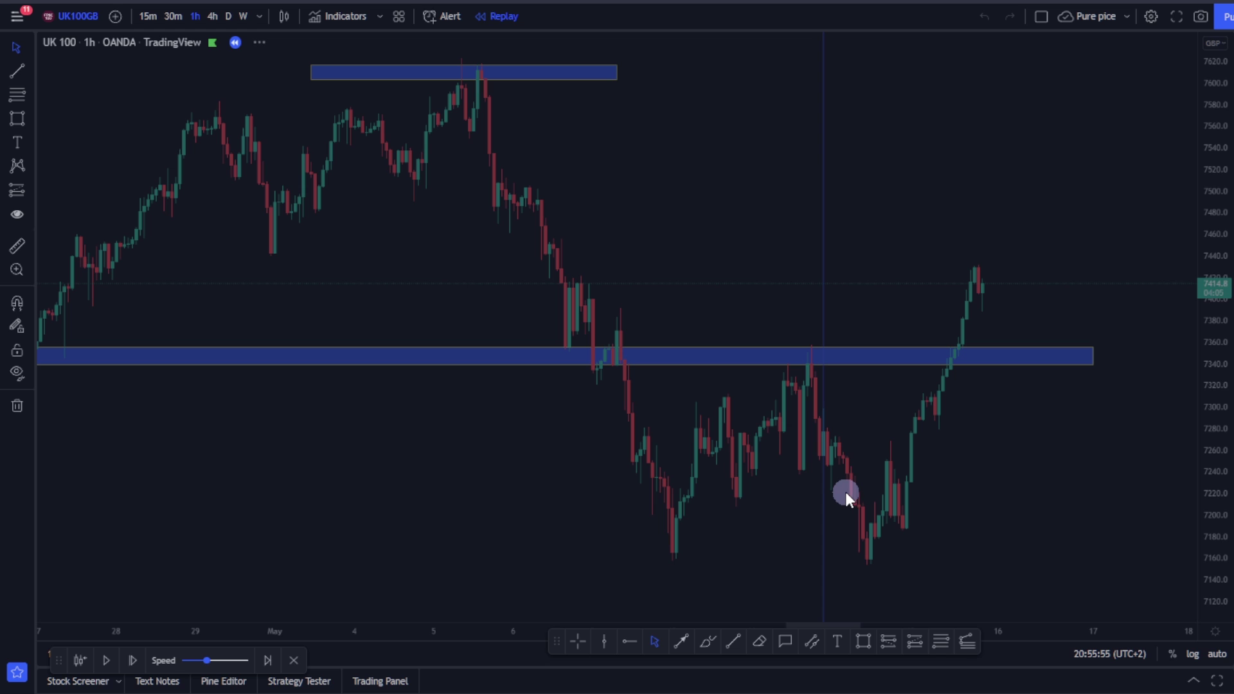
left_click_drag(833, 489, 951, 435)
scroll(1080, 450, "up", 4)
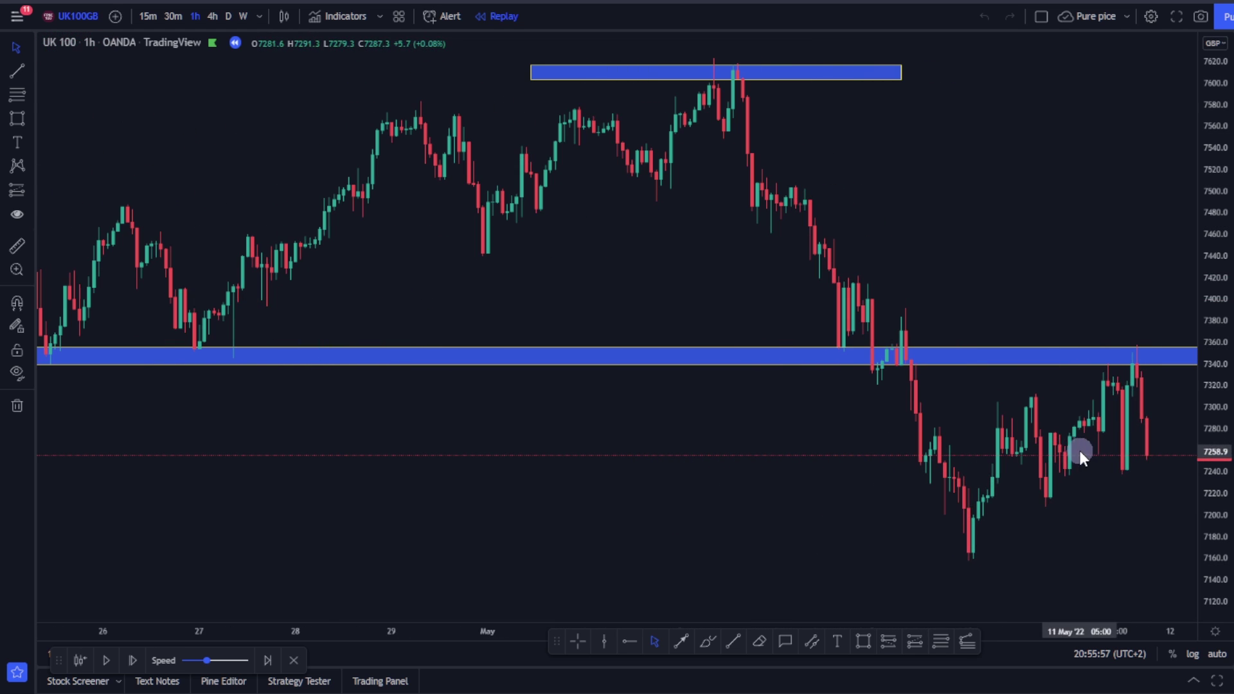
Brush arcs under the two late April lows, highlight that part of the zone, and draw an arrow to the 11 May retest
left_click_drag(823, 252, 584, 242)
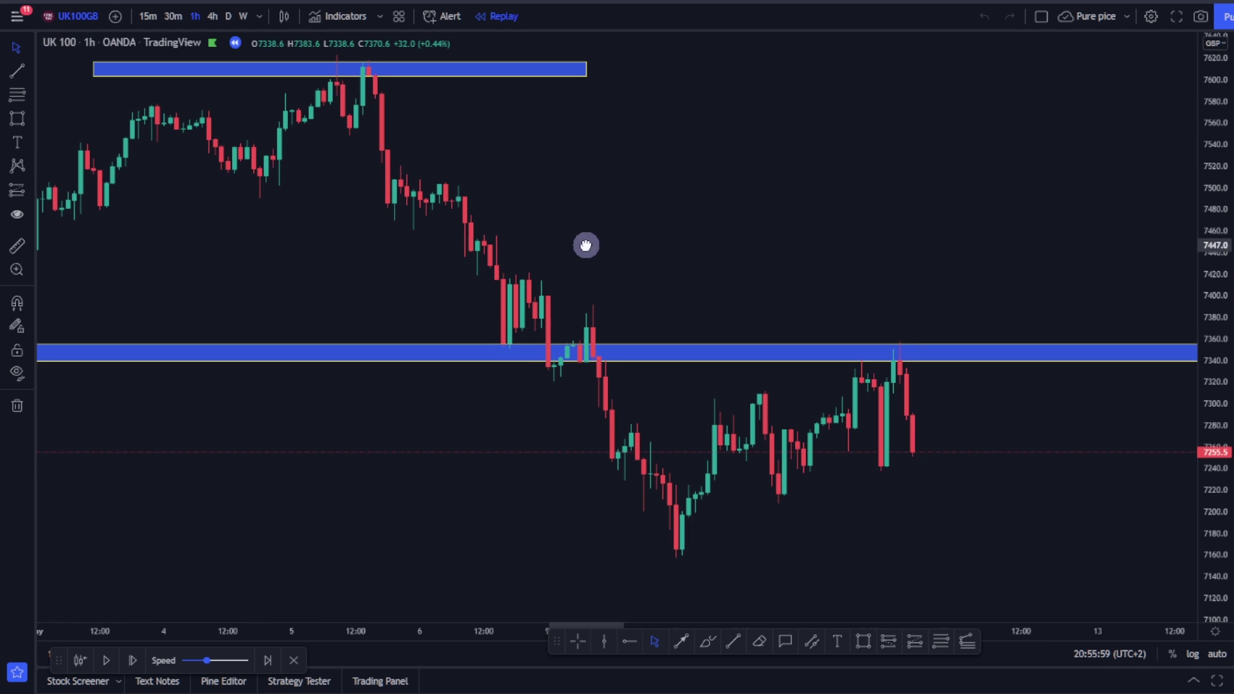
scroll(835, 424, "down", 4)
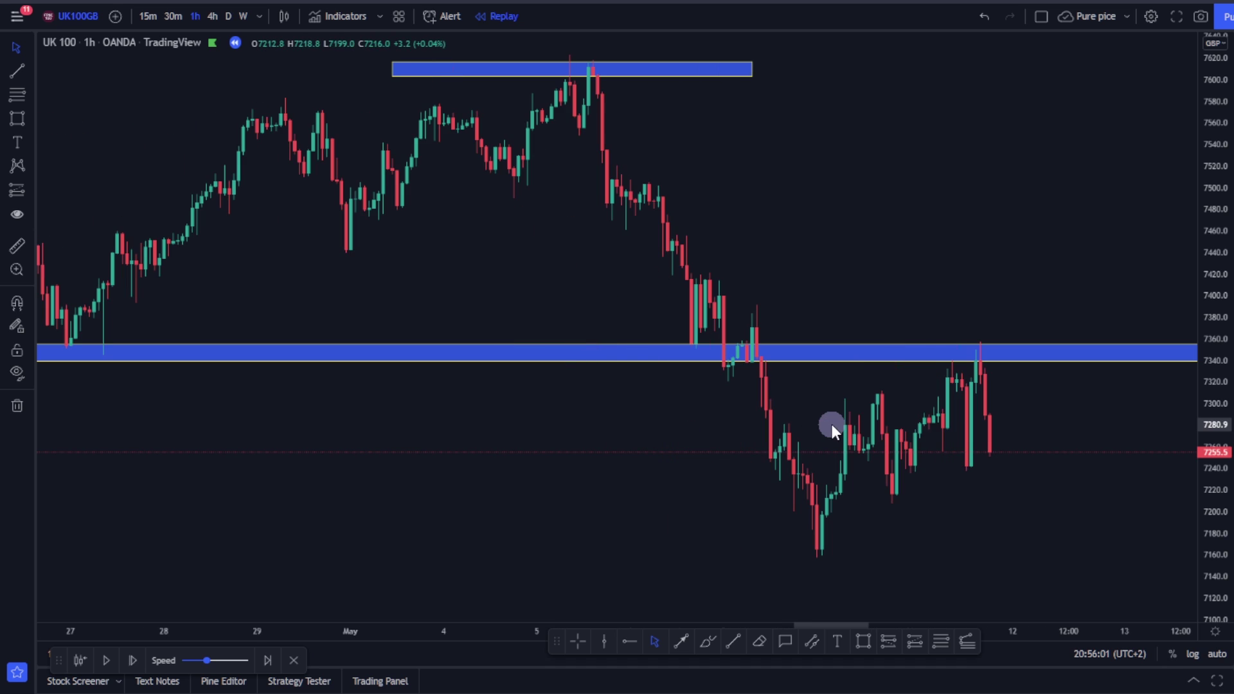
scroll(832, 424, "down", 2)
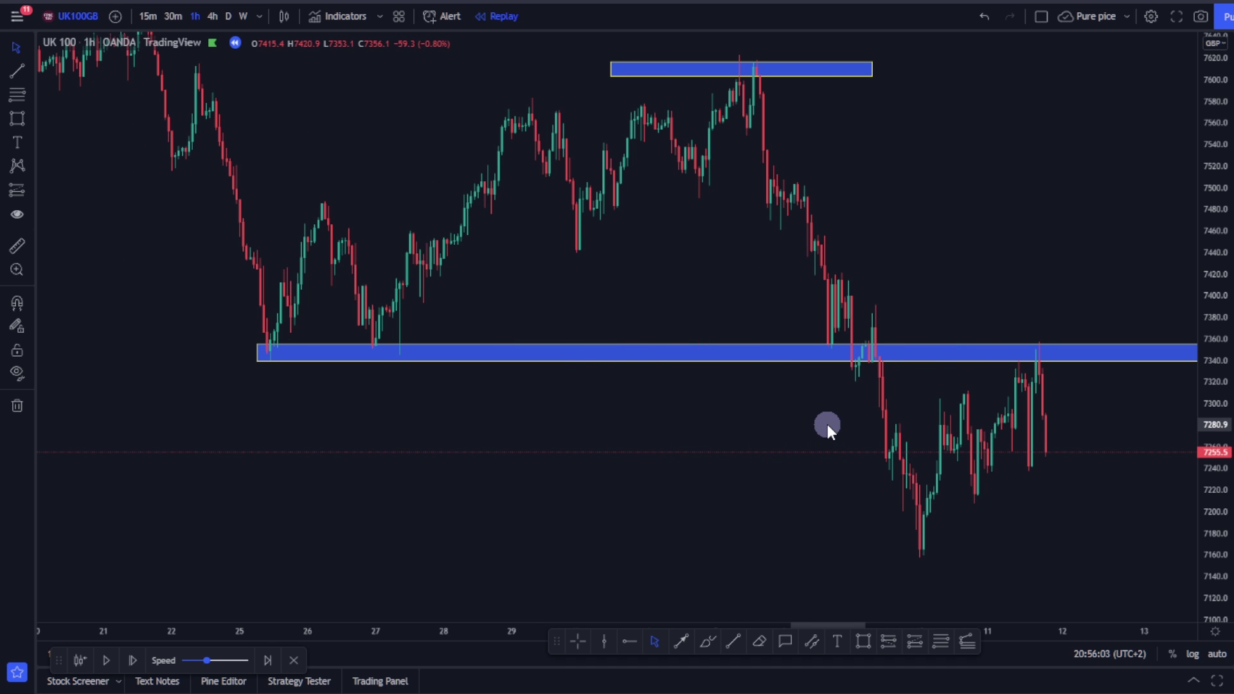
scroll(828, 424, "up", 1)
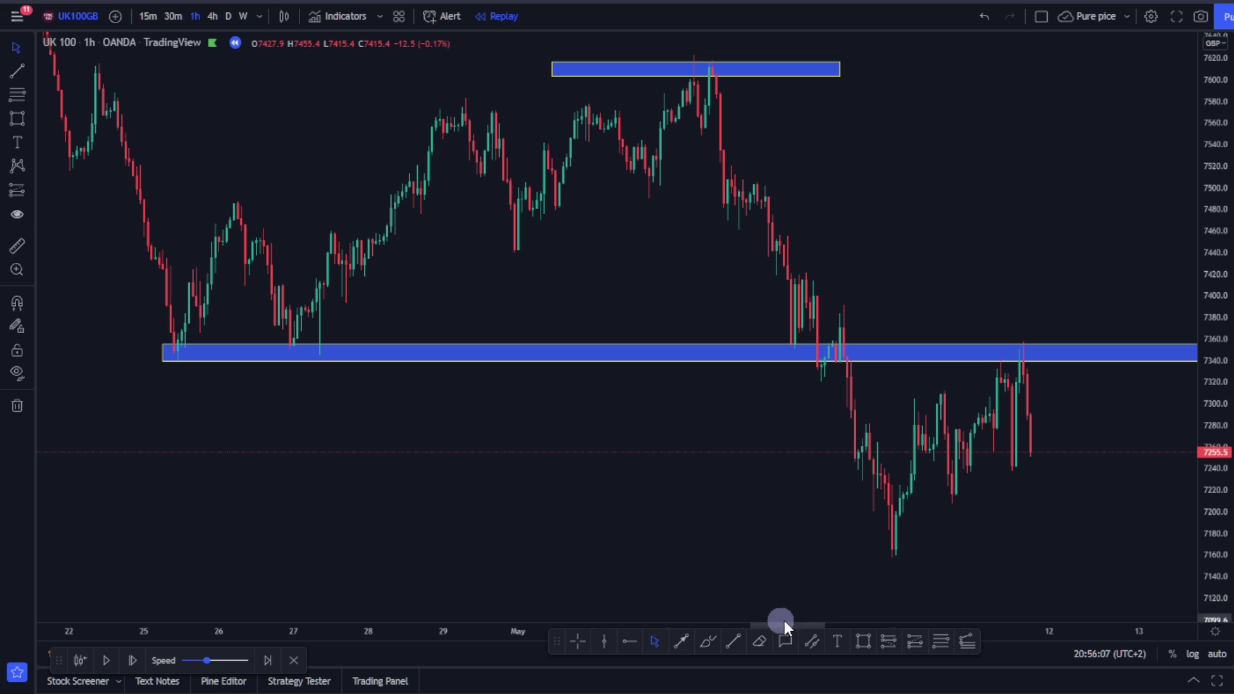
left_click(707, 642)
left_click_drag(148, 394, 193, 395)
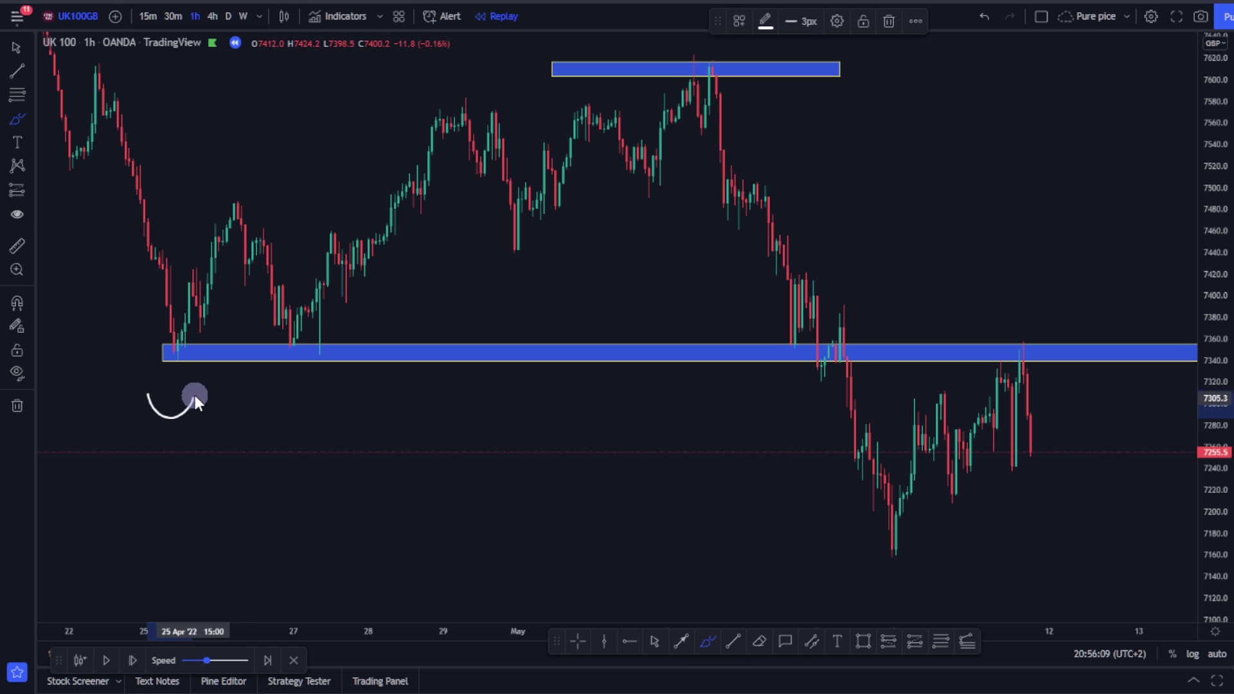
left_click_drag(266, 383, 306, 376)
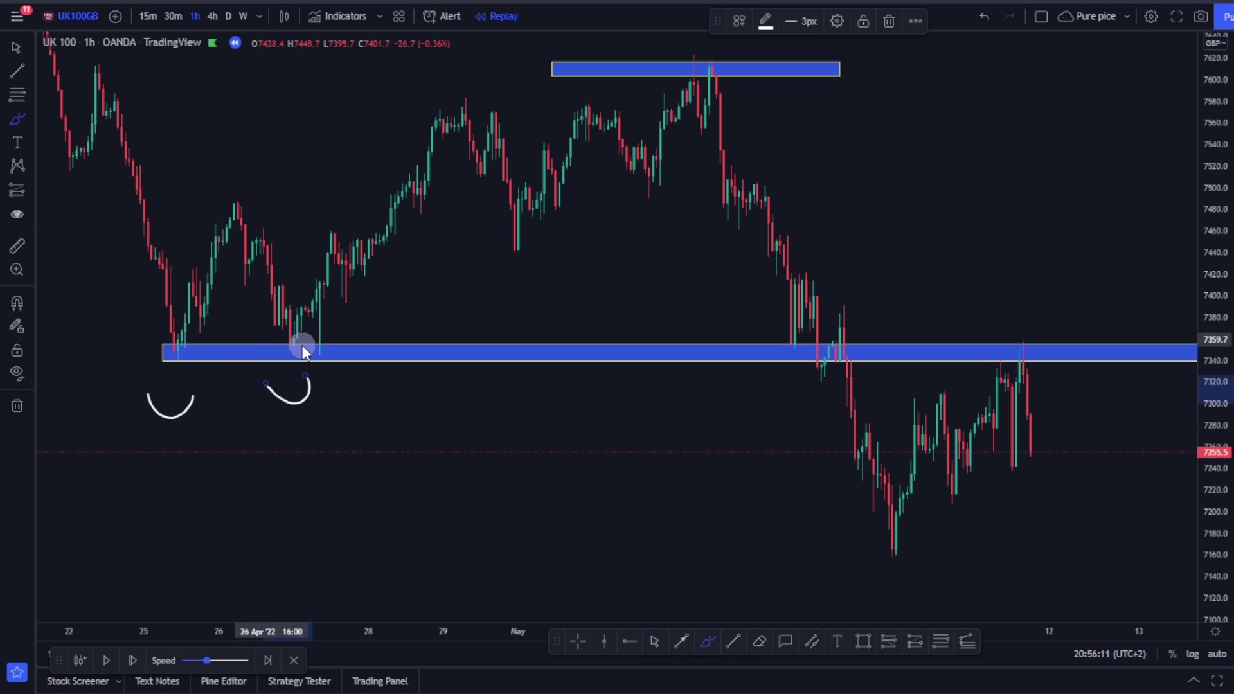
mouse_move(167, 353)
left_mouse_down()
mouse_move(348, 351)
mouse_move(158, 353)
mouse_move(218, 357)
left_mouse_up()
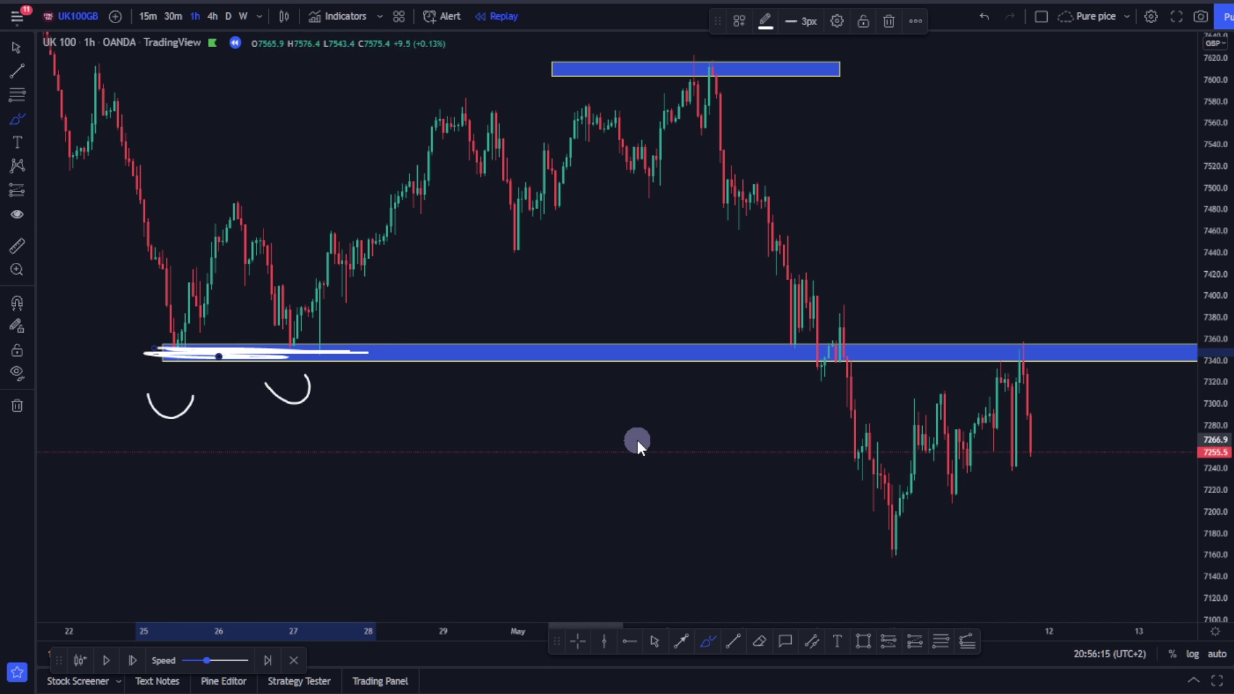
mouse_move(958, 244)
left_mouse_down()
mouse_move(1023, 300)
mouse_move(1049, 293)
left_mouse_up()
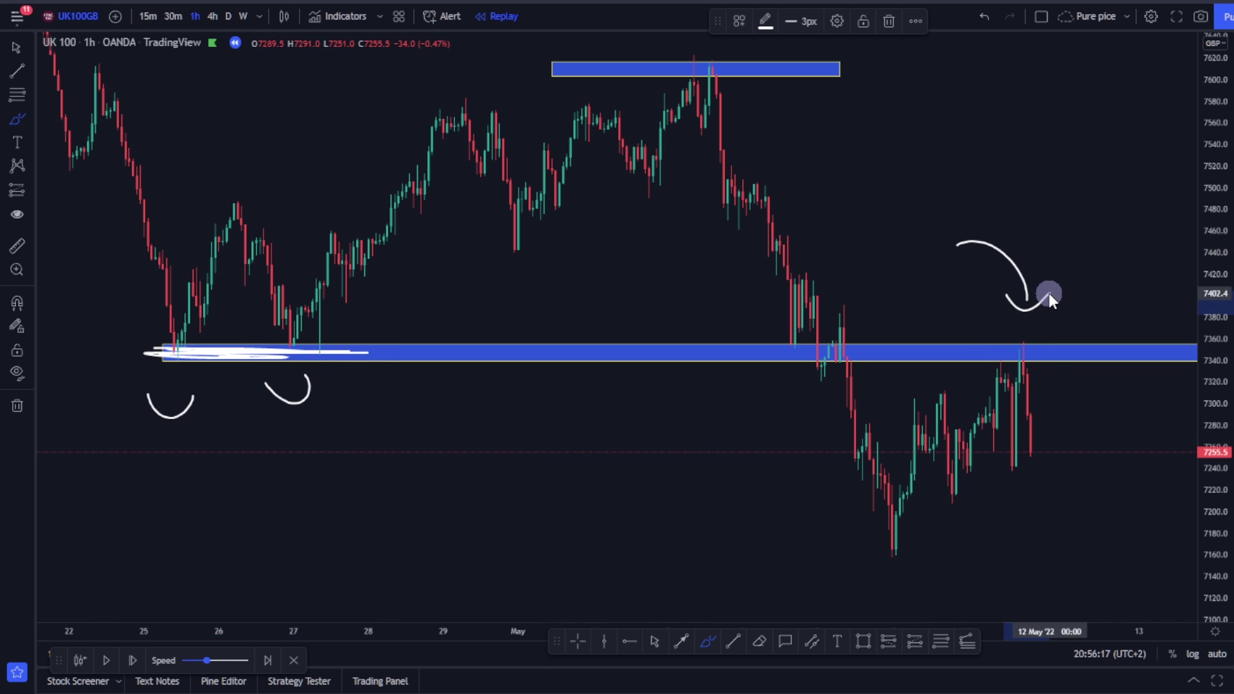
Draw a rising channel with a lower trend line from 7161.8 to 7273.0 and a parallel upper line from 7244.9 to 7356.0
scroll(1135, 455, "up", 3)
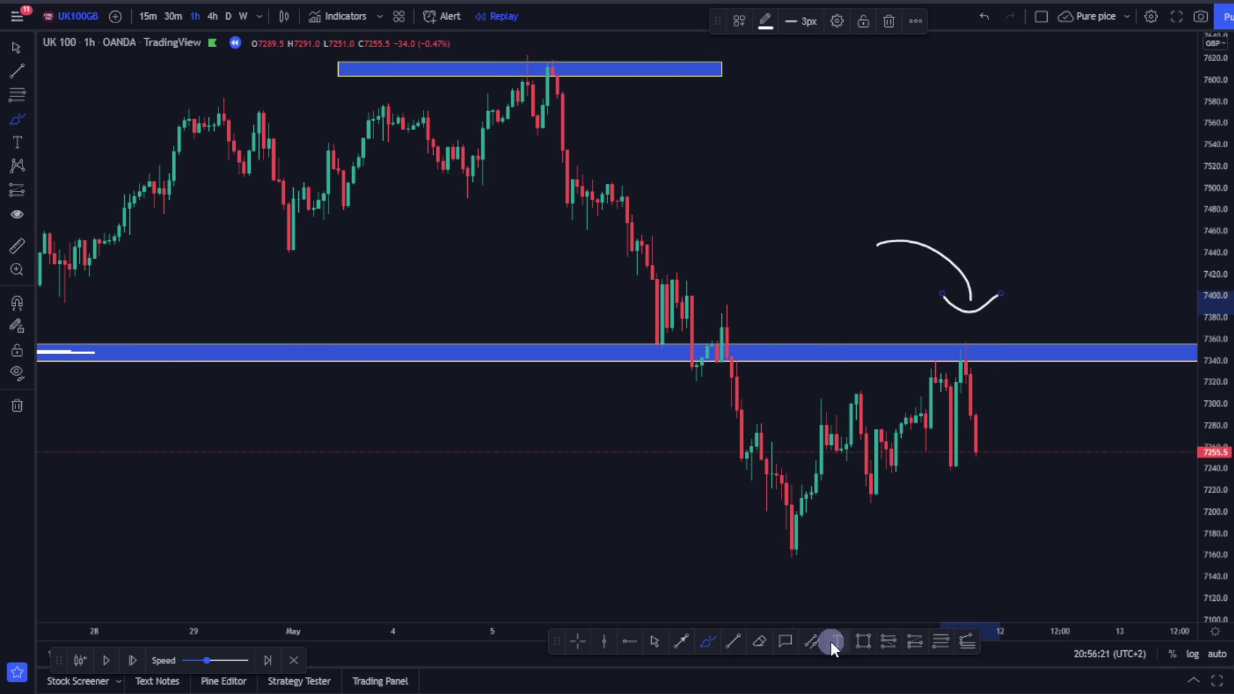
left_click(732, 642)
left_click(788, 554)
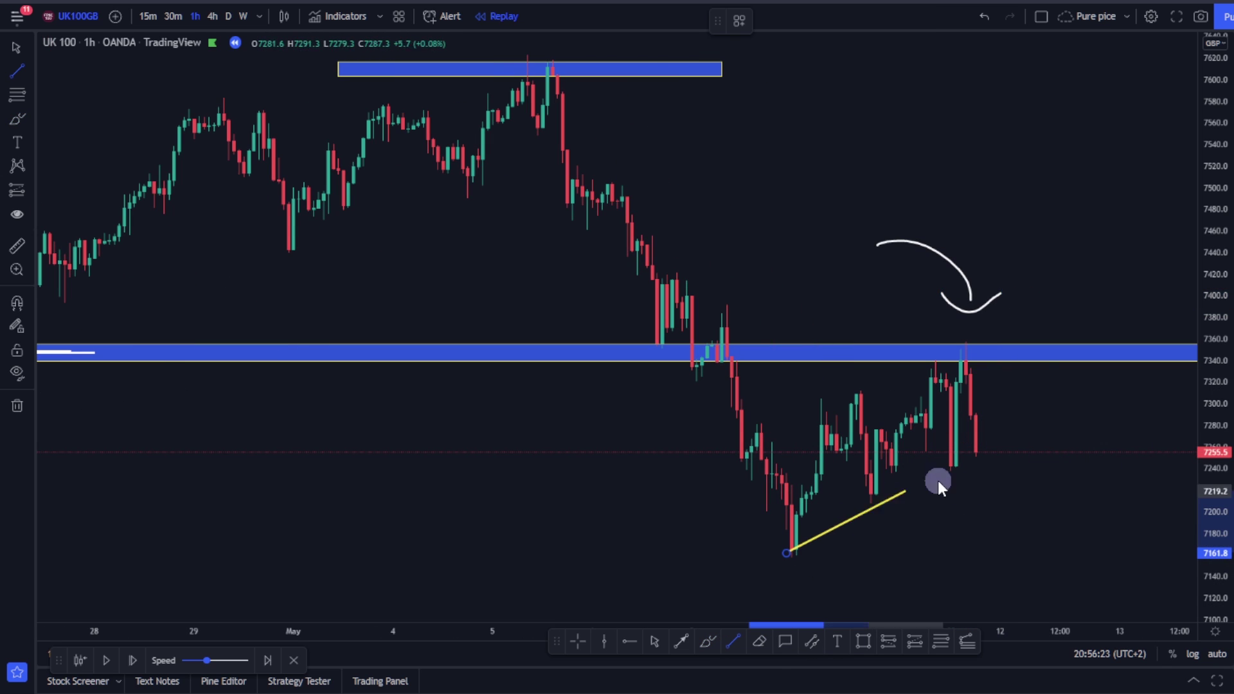
left_click(1036, 433)
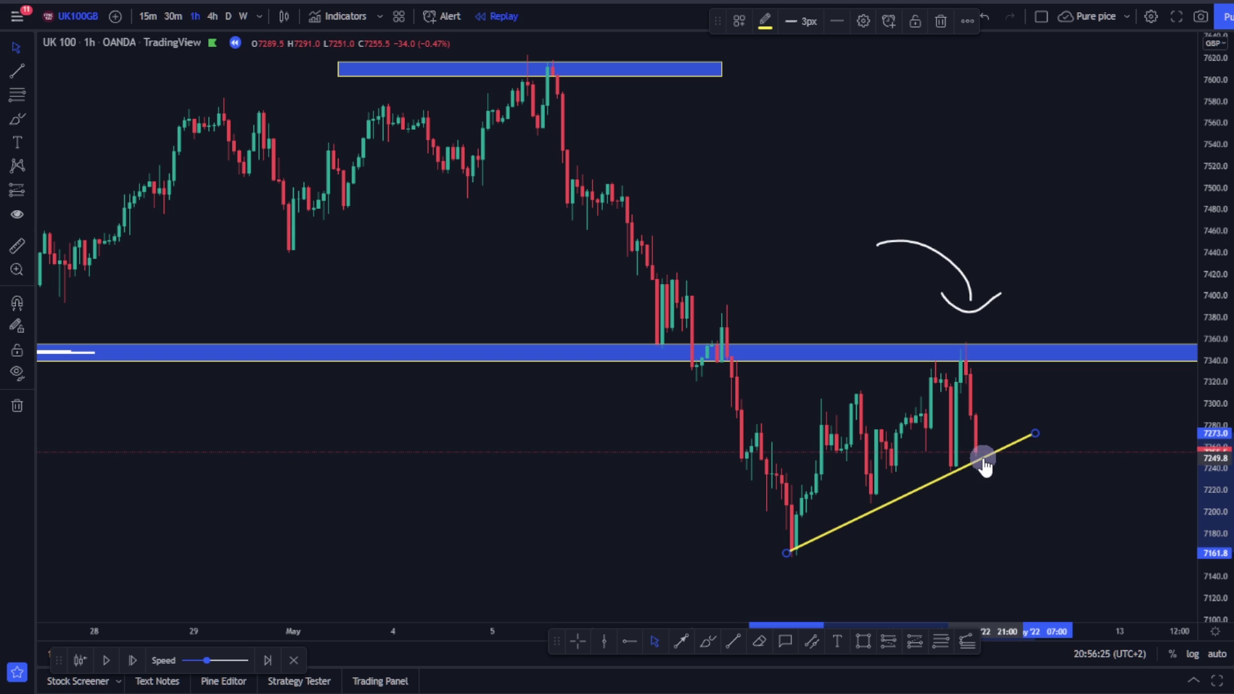
left_click_drag(982, 460, 932, 372)
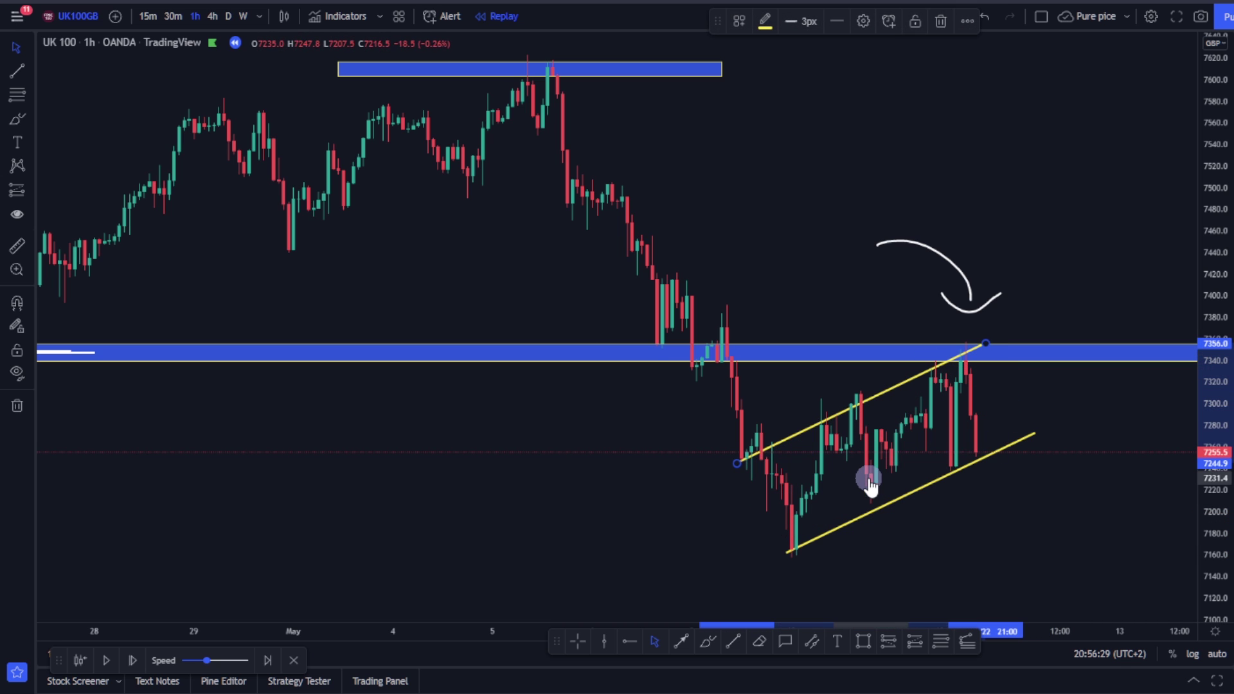
Brush a projected price path breaking below the channel, circle its retest of the lower line, and add a down arrow above it
scroll(867, 487, "up", 3)
left_click(712, 643)
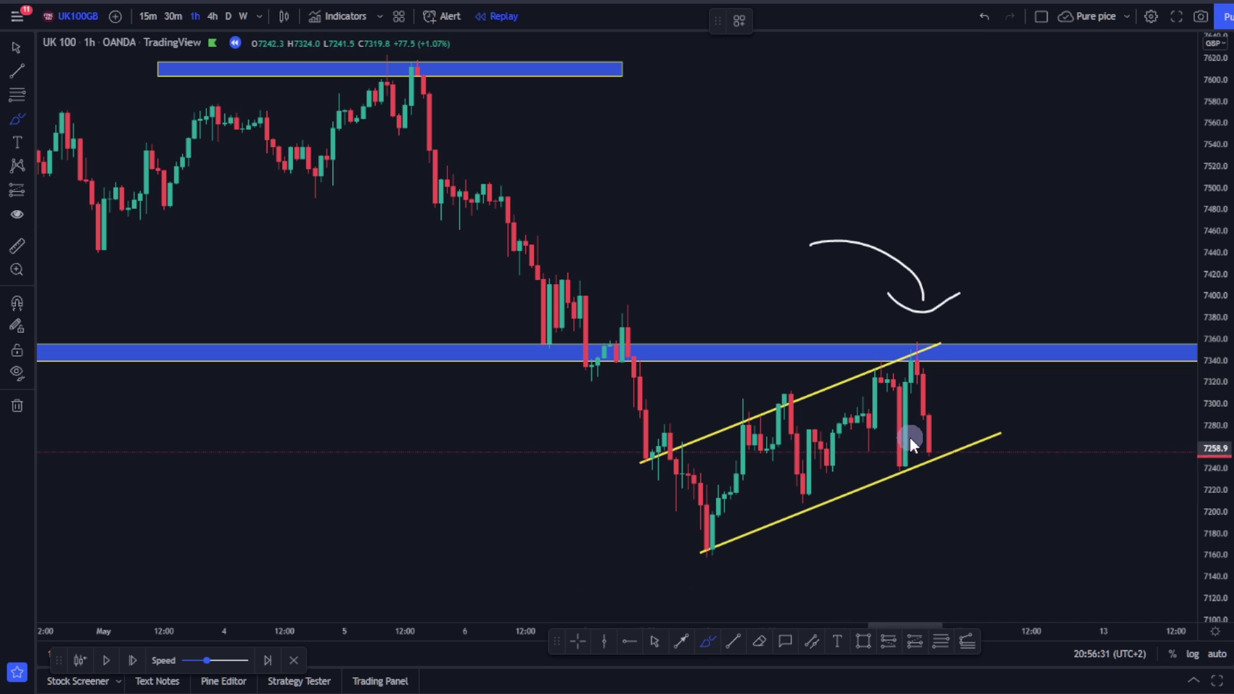
mouse_move(919, 361)
left_mouse_down()
mouse_move(944, 460)
mouse_move(1001, 494)
left_mouse_up()
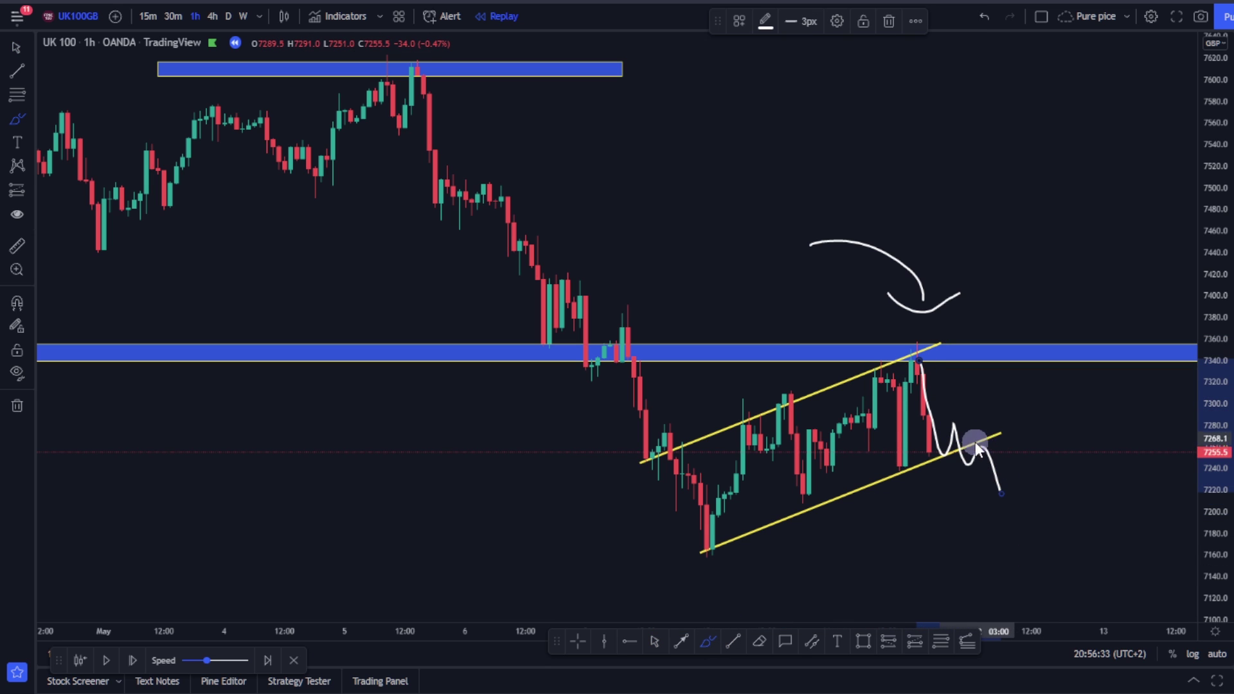
left_click_drag(977, 437, 989, 436)
left_click_drag(1020, 385, 1026, 404)
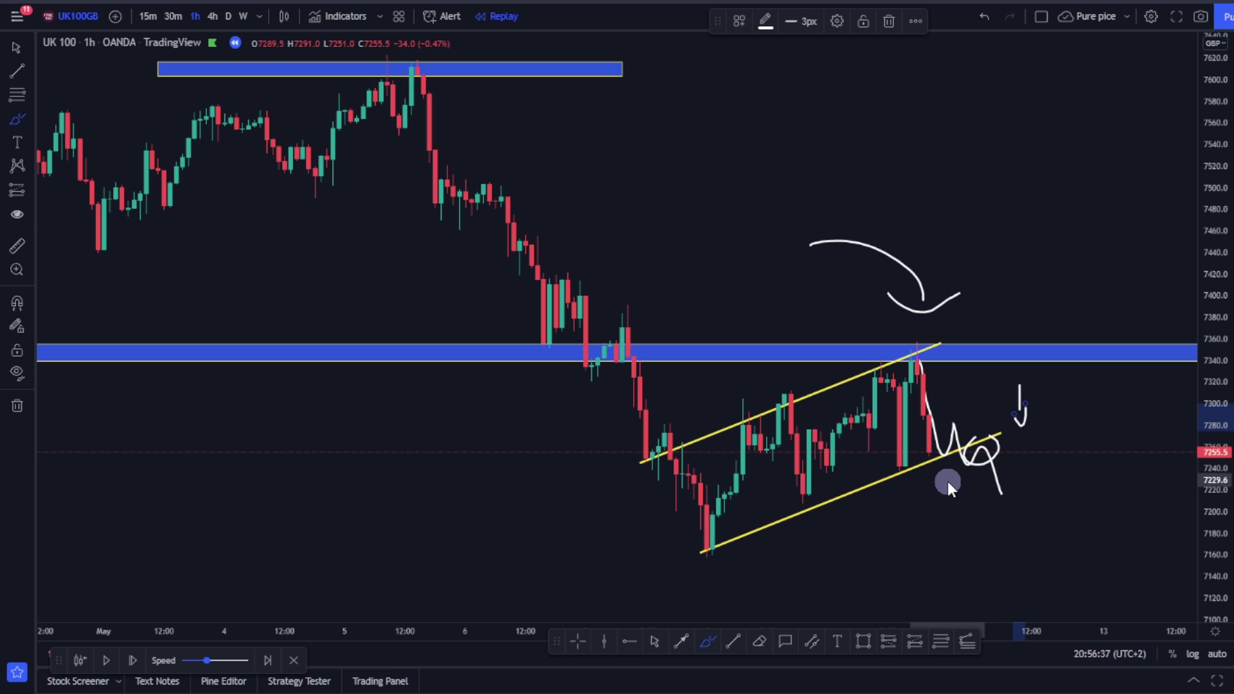
Circle the lowest swing low at the channel's start and draw a rectangle zone there from 7171.6 to 7159.4, ending 12 May
scroll(938, 486, "down", 3)
scroll(938, 487, "up", 4)
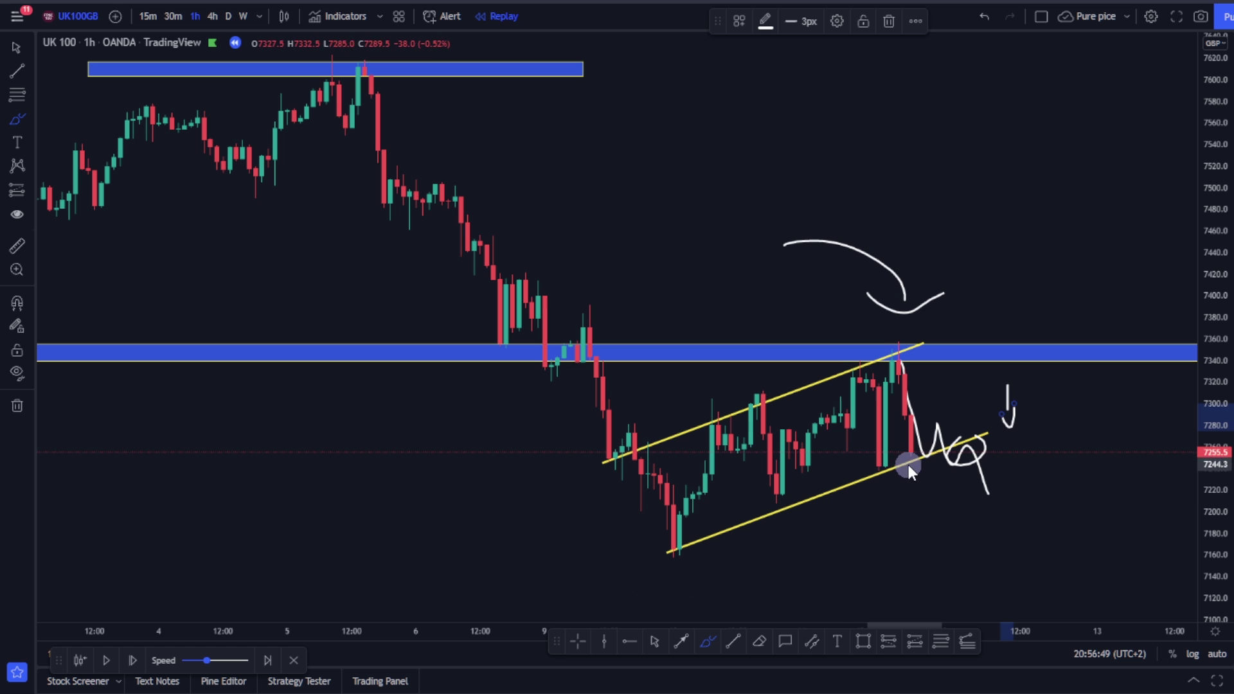
scroll(924, 457, "down", 4)
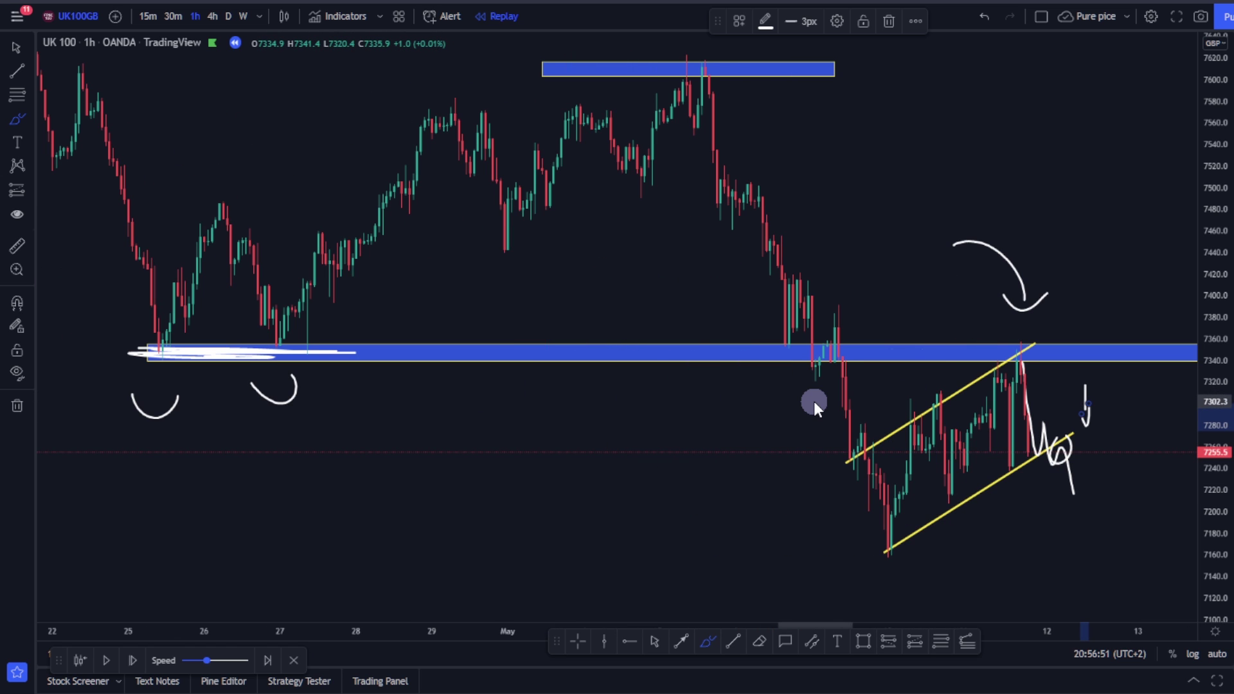
scroll(812, 401, "up", 3)
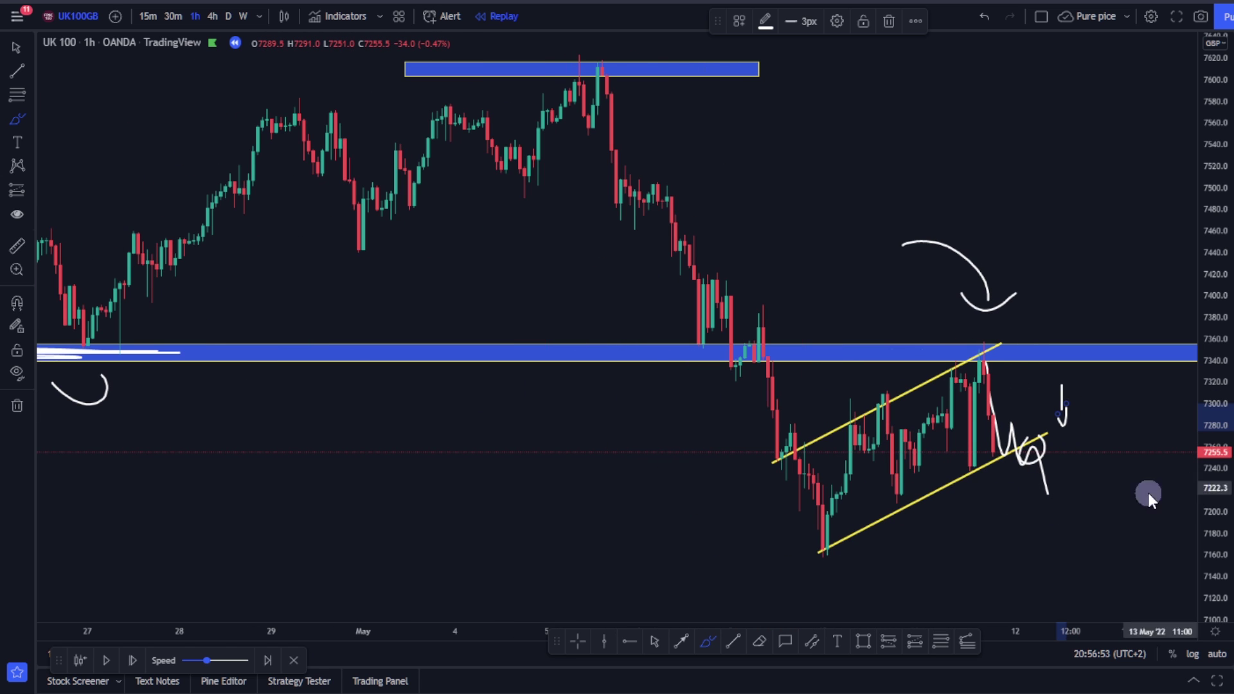
mouse_move(842, 532)
left_mouse_down()
mouse_move(851, 546)
mouse_move(828, 562)
mouse_move(836, 533)
mouse_move(826, 549)
mouse_move(1021, 566)
mouse_move(1066, 556)
left_mouse_up()
left_click(863, 642)
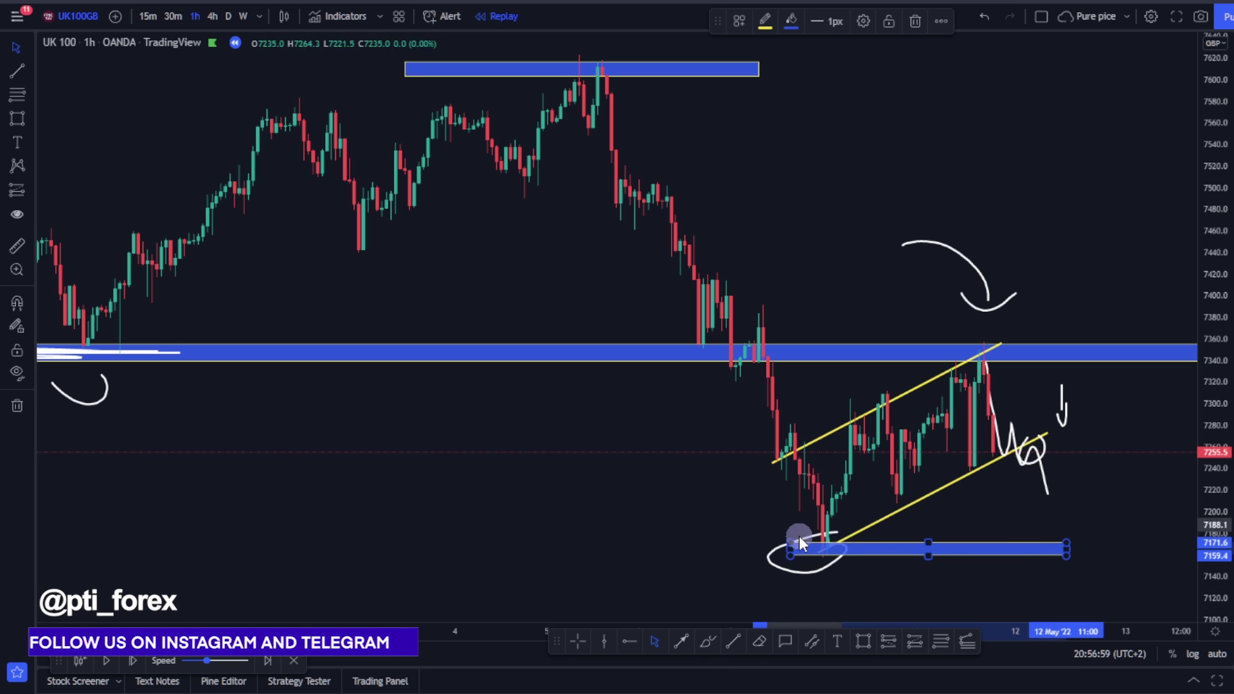
key("ctrl+z")
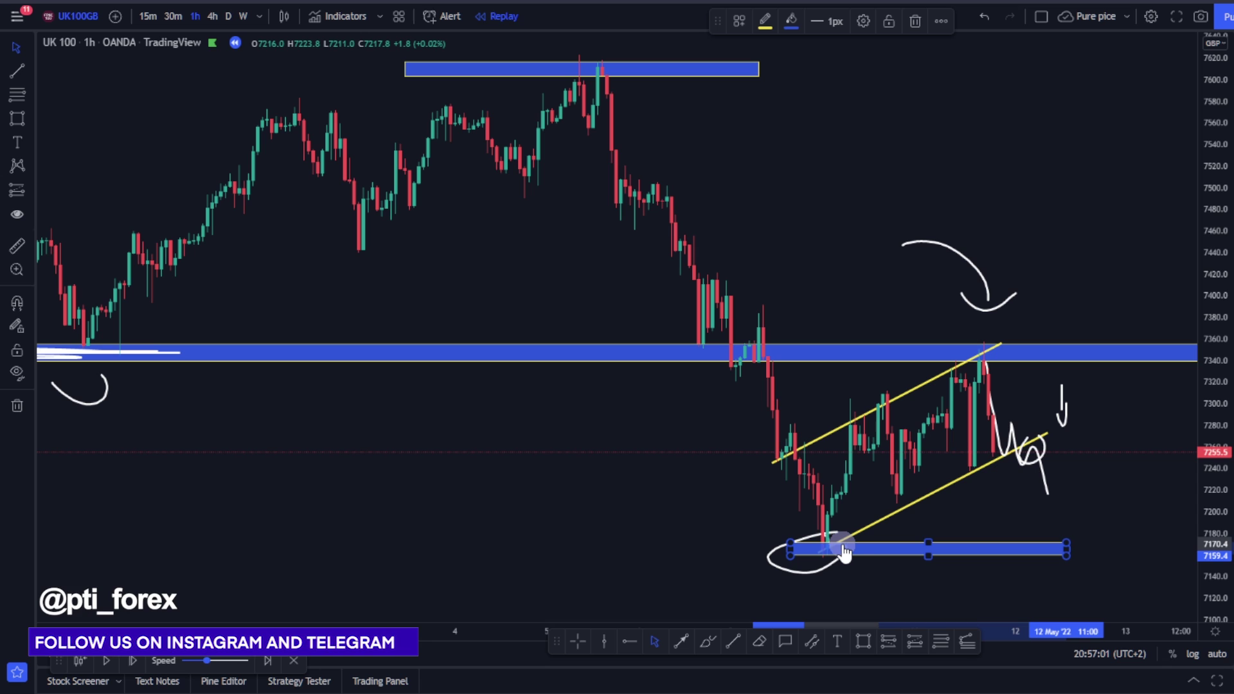
scroll(759, 389, "down", 2)
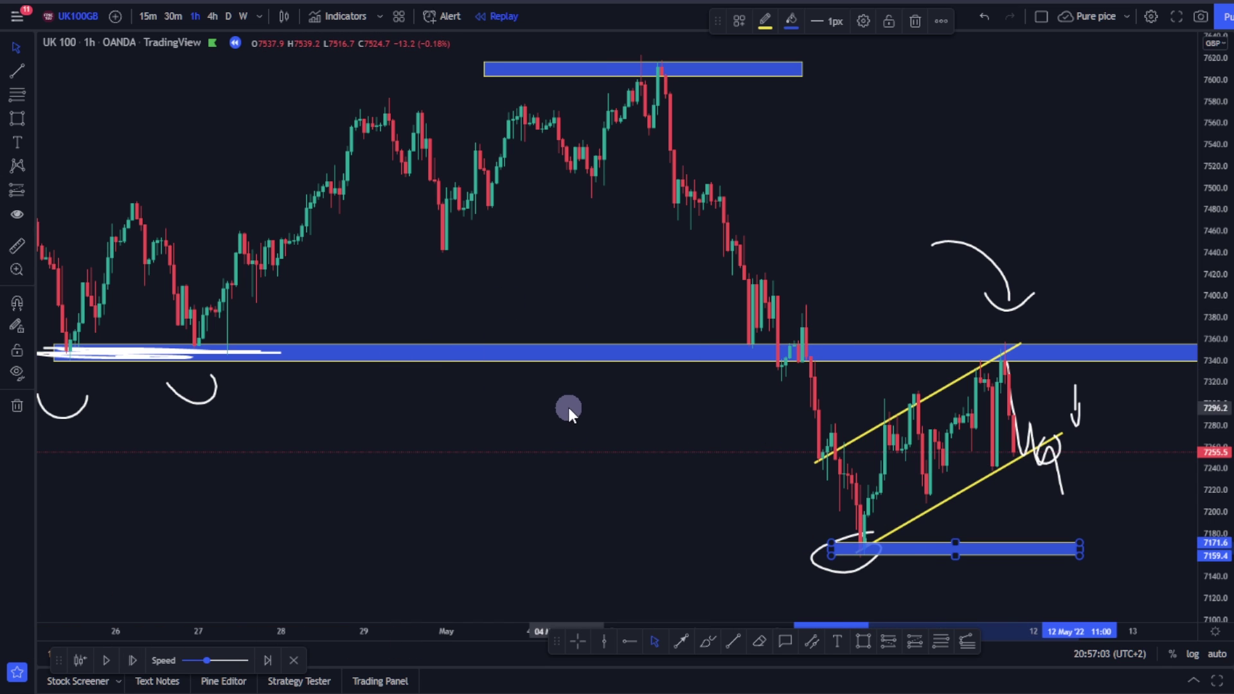
left_click(860, 549)
left_click_drag(862, 553, 860, 551)
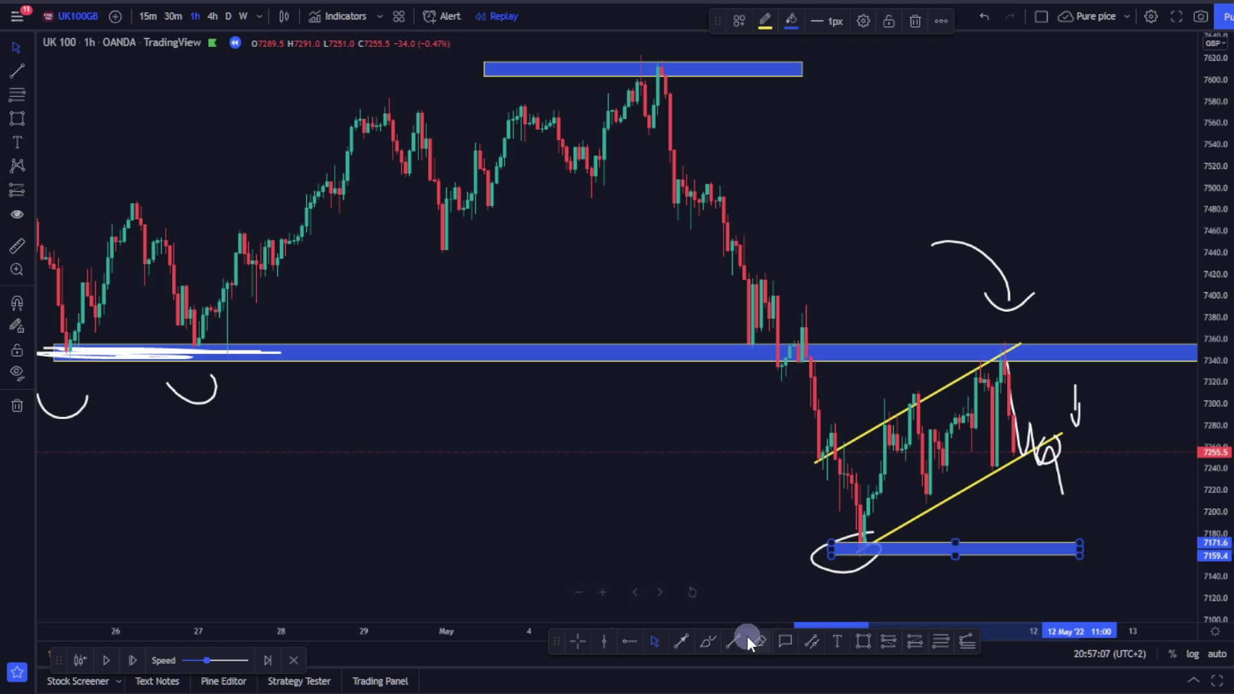
Brush one arrow pointing to the early May highs zone and another to the late April lows
left_click(709, 642)
mouse_move(859, 167)
left_mouse_down()
mouse_move(771, 93)
mouse_move(791, 124)
left_mouse_up()
mouse_move(275, 484)
left_mouse_down()
mouse_move(218, 446)
mouse_move(250, 428)
left_mouse_up()
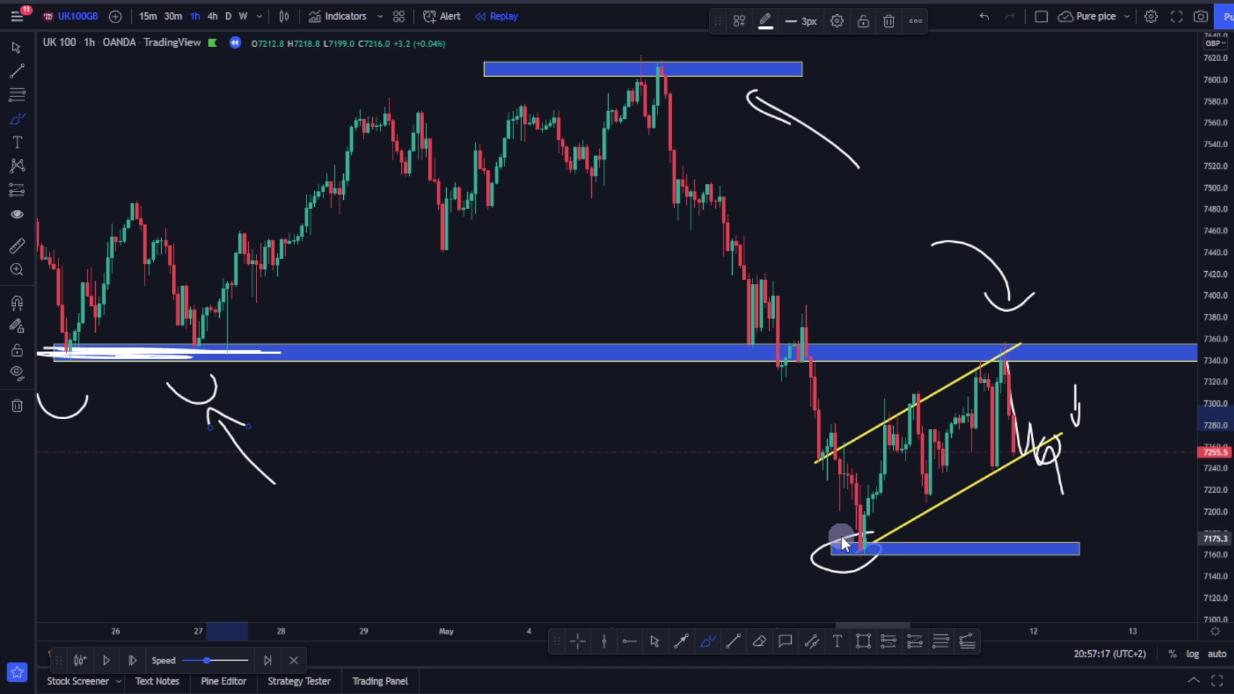
Brush small circles over the lowest swing low inside the lower rectangle zone
mouse_move(861, 562)
left_mouse_down()
mouse_move(842, 554)
mouse_move(850, 542)
mouse_move(840, 549)
left_mouse_up()
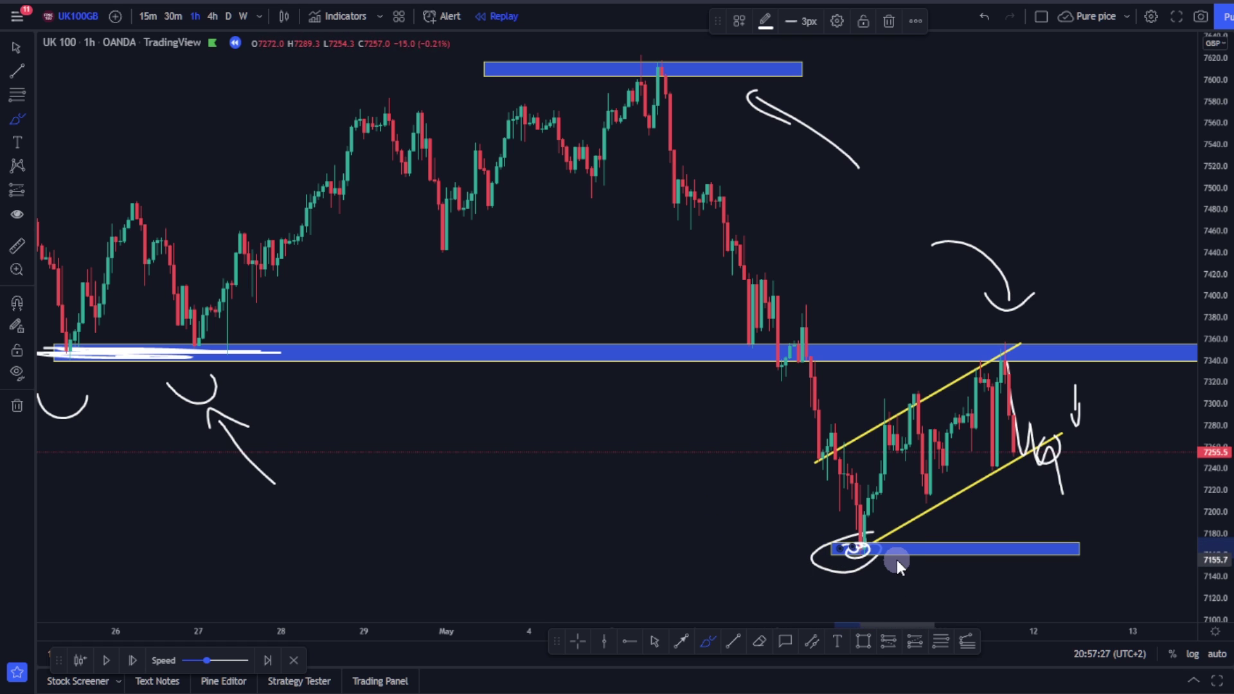
Play the bar replay at maximum speed to see price reach the lower zone, and exit replay mode
scroll(852, 556, "up", 2)
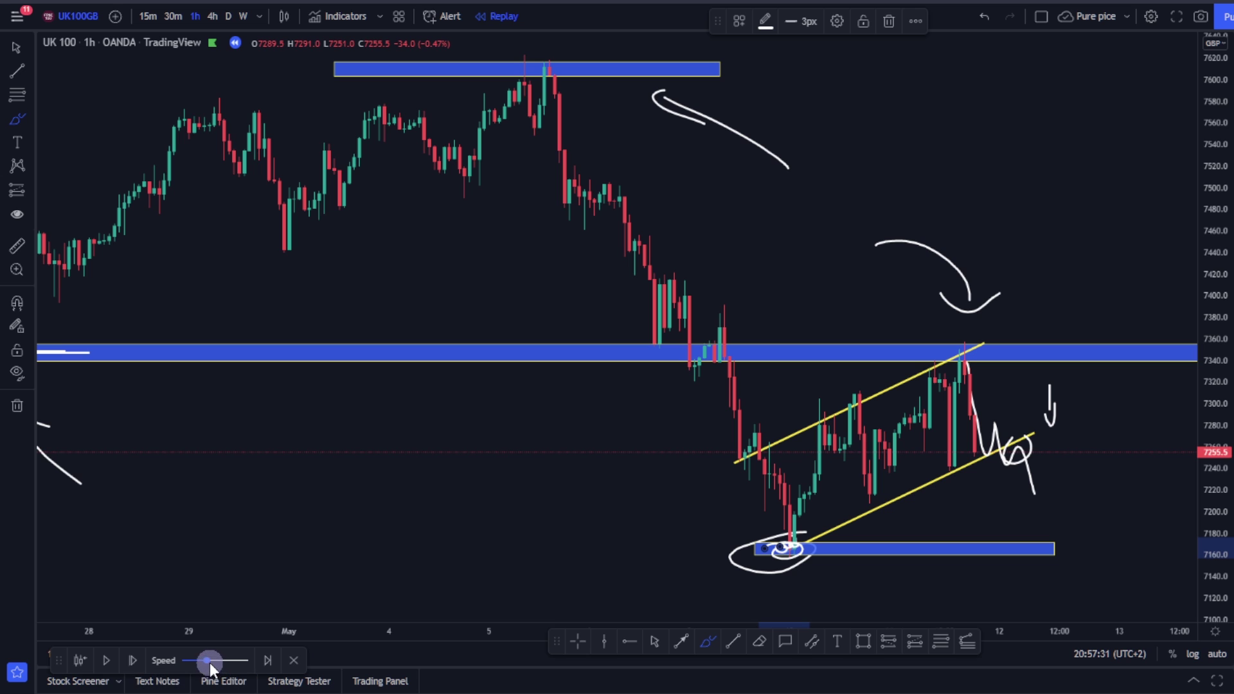
left_click_drag(206, 660, 247, 661)
left_click(108, 661)
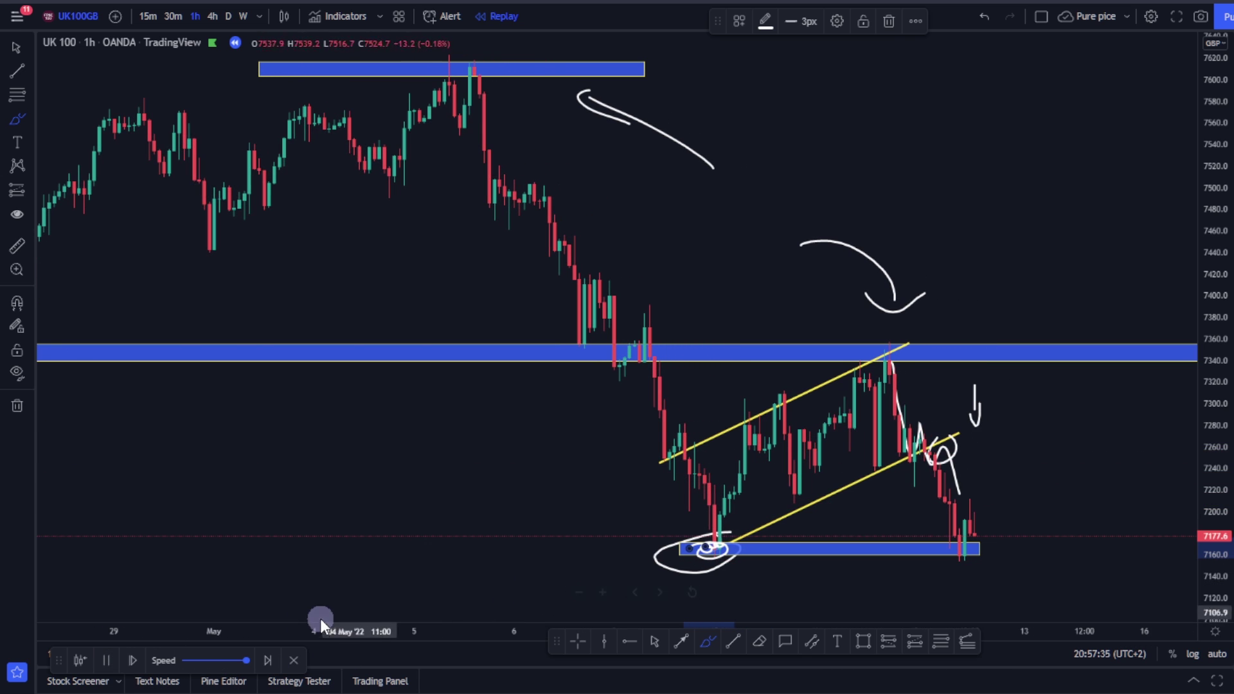
left_click(293, 662)
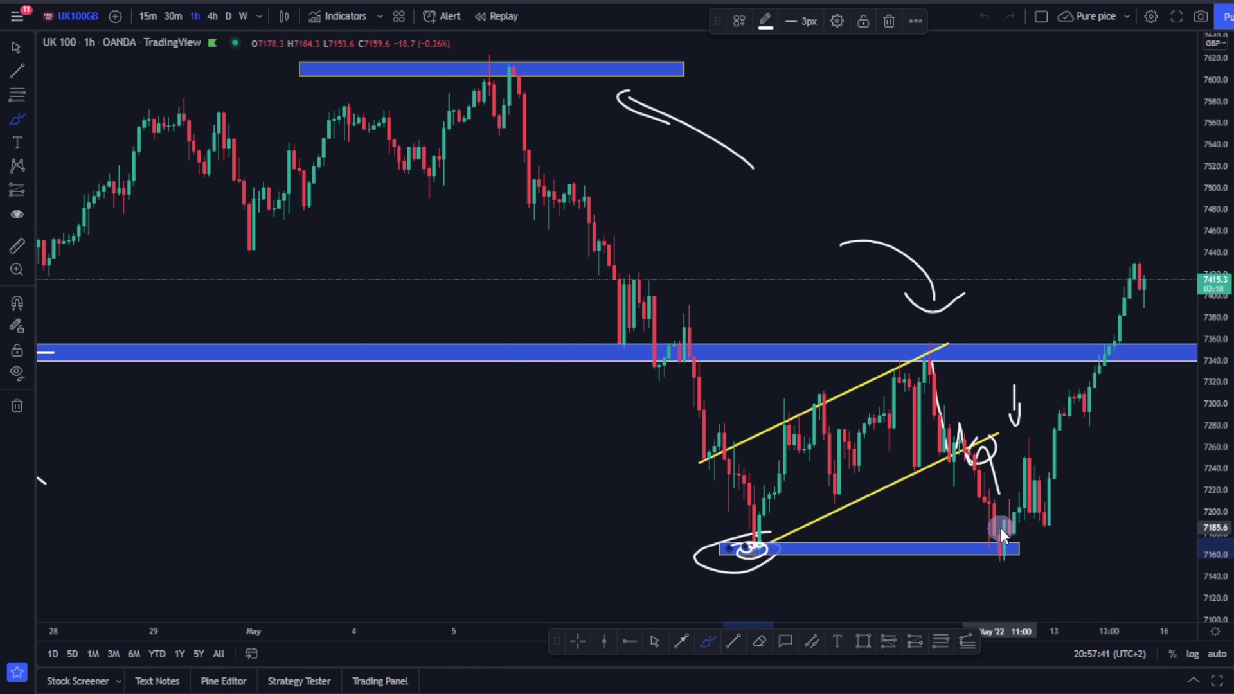
Brush a curve following the fall into the lower zone and the rally out of it, and mark the retest level of the channel's lower line
scroll(998, 529, "up", 2)
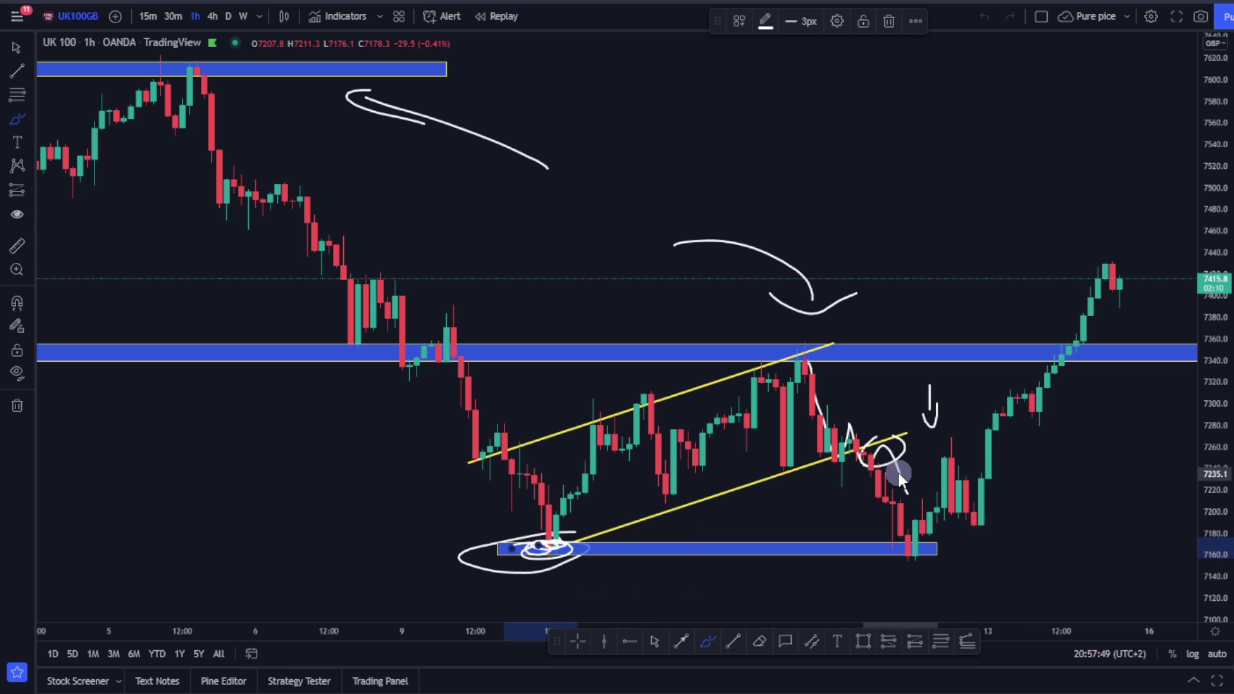
mouse_move(879, 459)
left_mouse_down()
mouse_move(890, 511)
mouse_move(935, 541)
mouse_move(1040, 315)
left_mouse_up()
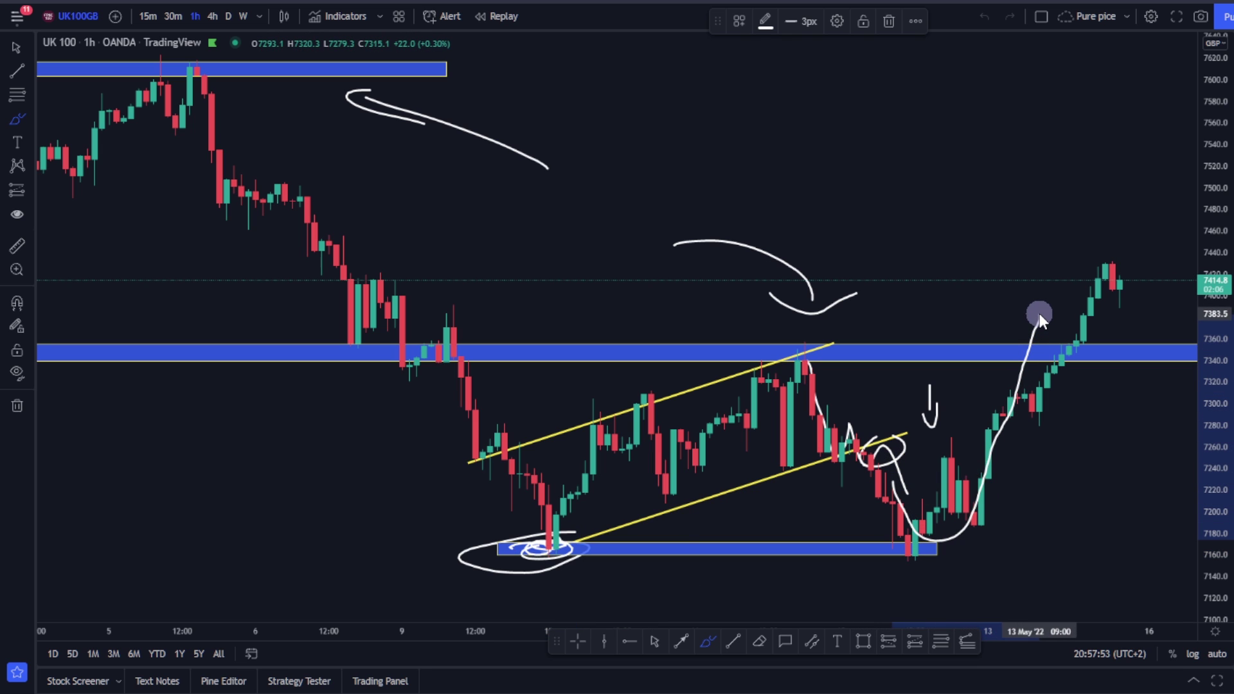
left_click_drag(1040, 314, 1040, 314)
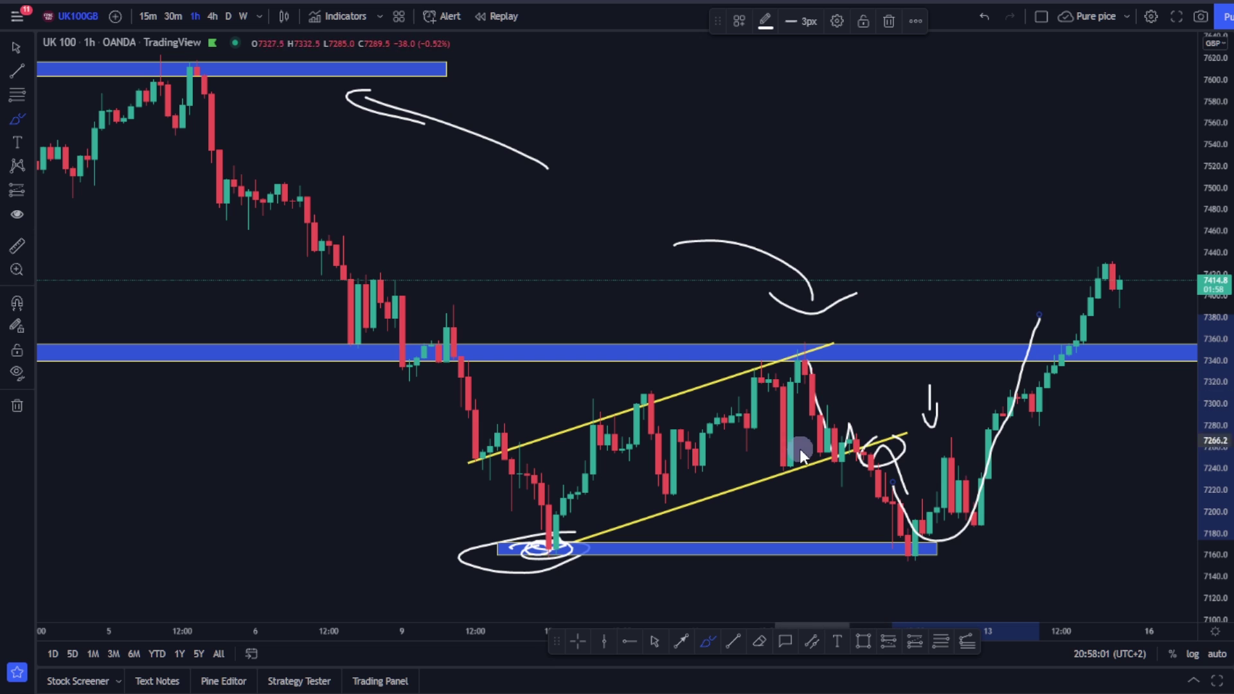
mouse_move(840, 459)
left_mouse_down()
mouse_move(908, 460)
mouse_move(850, 461)
mouse_move(878, 463)
left_mouse_up()
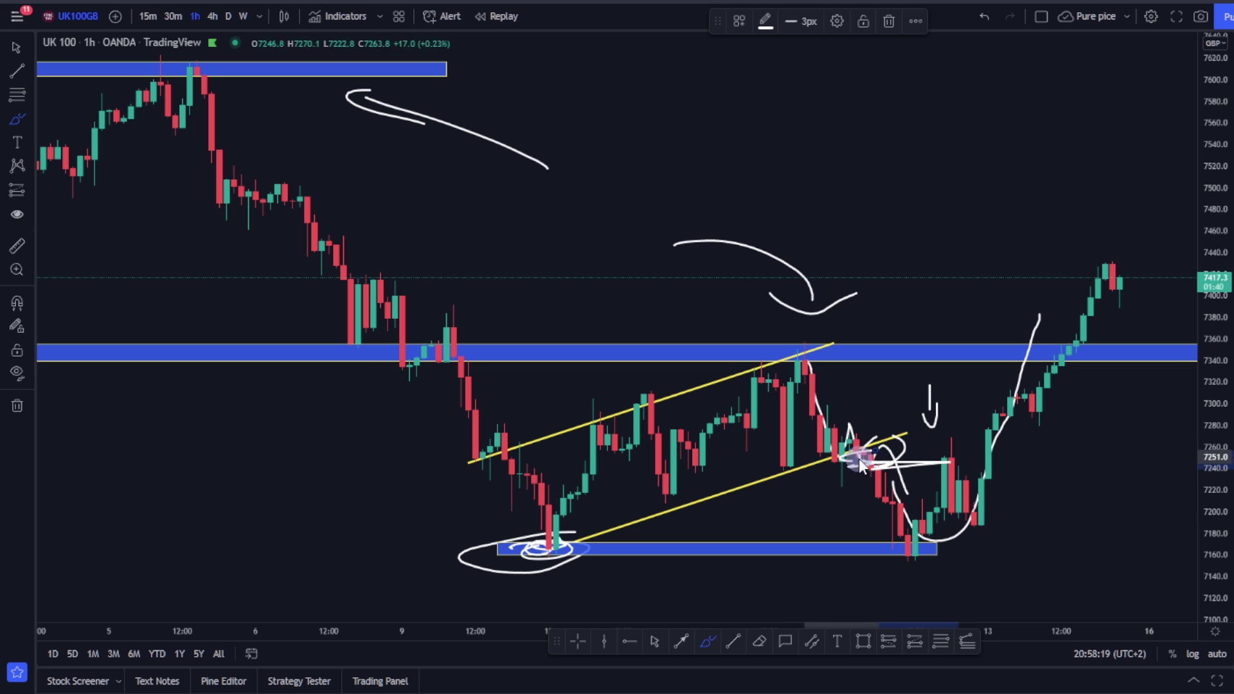
Handwrite "Sell" in the empty area above the channel, underline it twice and circle it
left_click_drag(942, 135, 865, 200)
left_click_drag(1003, 190, 1032, 179)
left_click_drag(1039, 159, 1040, 173)
left_click_drag(1047, 131, 1045, 163)
left_click_drag(878, 212, 1050, 203)
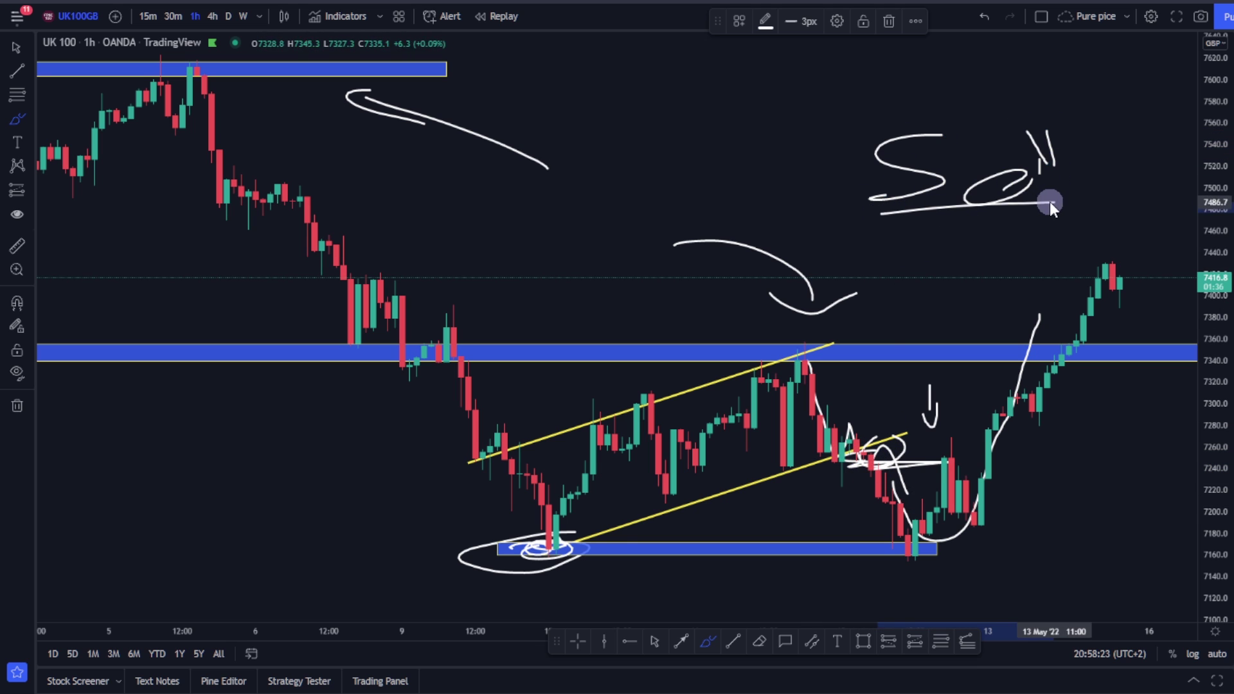
left_click_drag(875, 220, 1042, 210)
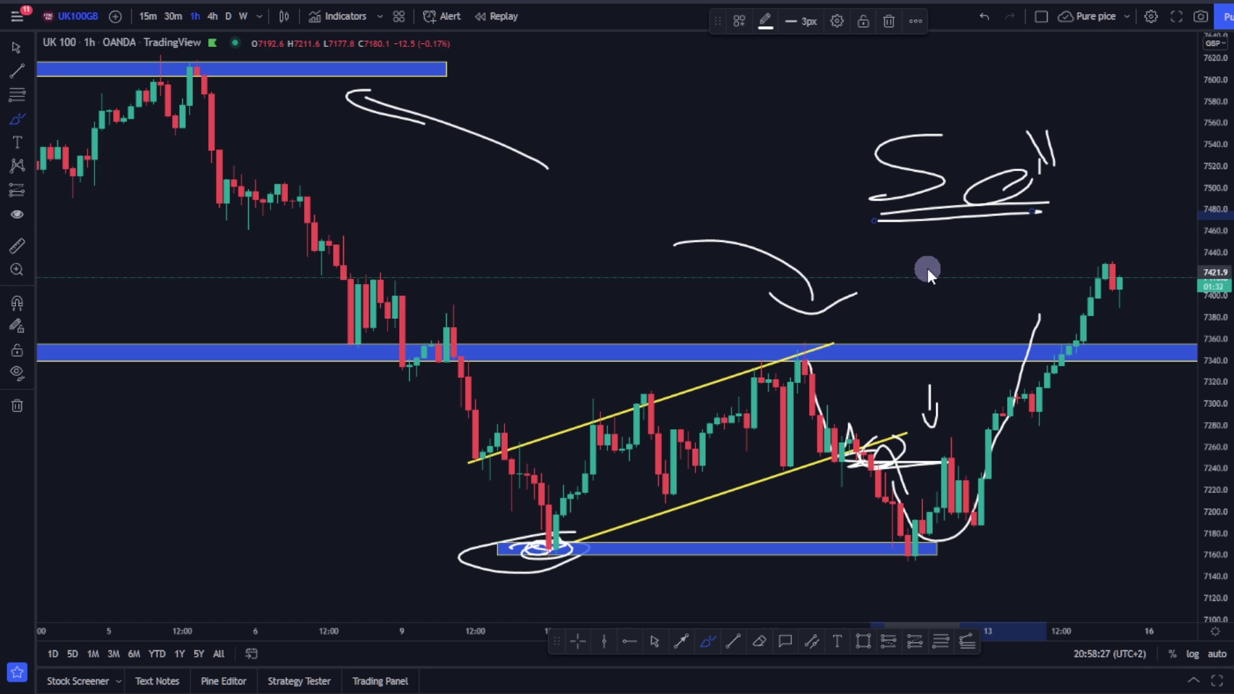
mouse_move(1029, 120)
left_mouse_down()
mouse_move(820, 160)
mouse_move(1067, 137)
mouse_move(1029, 122)
left_mouse_up()
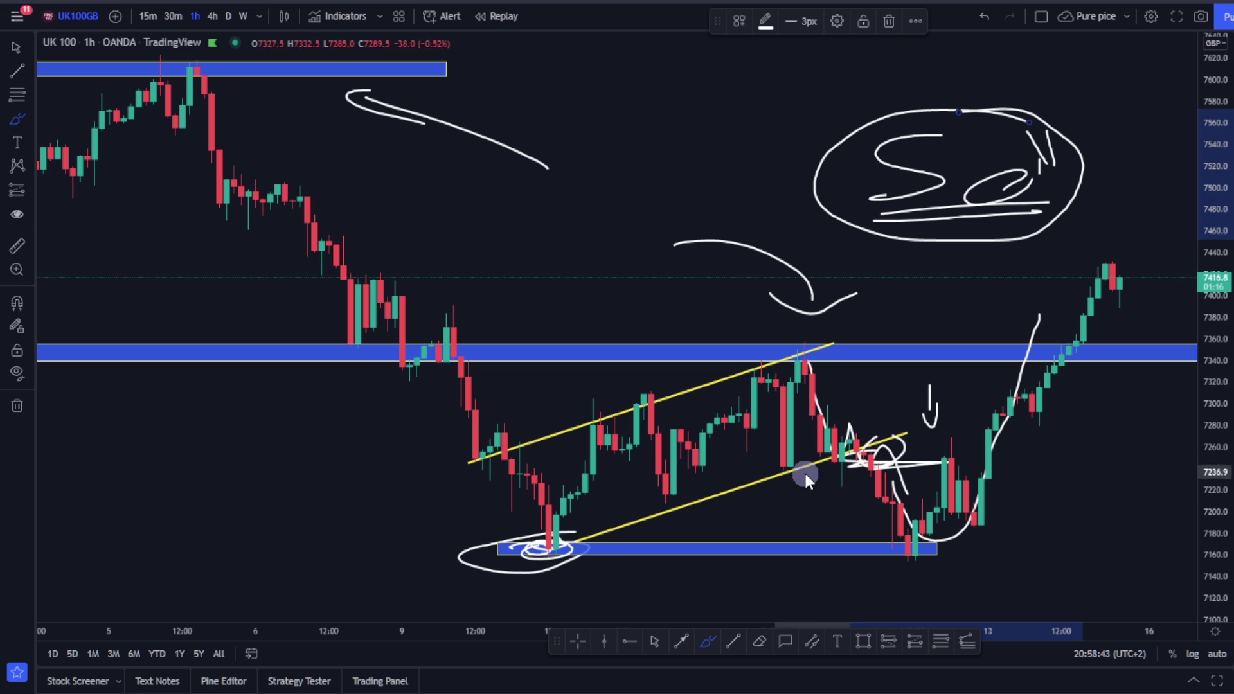
Circle the swing low at the channel's start again and brush an arrow below the zone pointing to it
scroll(675, 517, "down", 2)
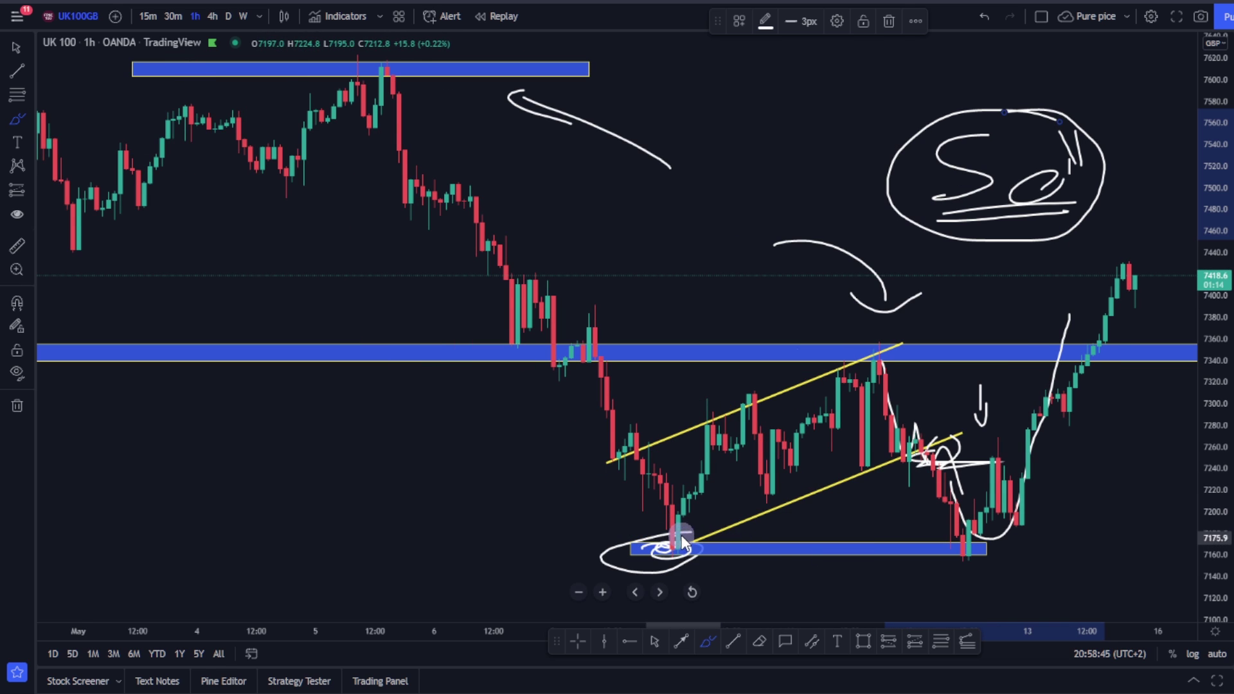
left_click_drag(669, 550, 672, 552)
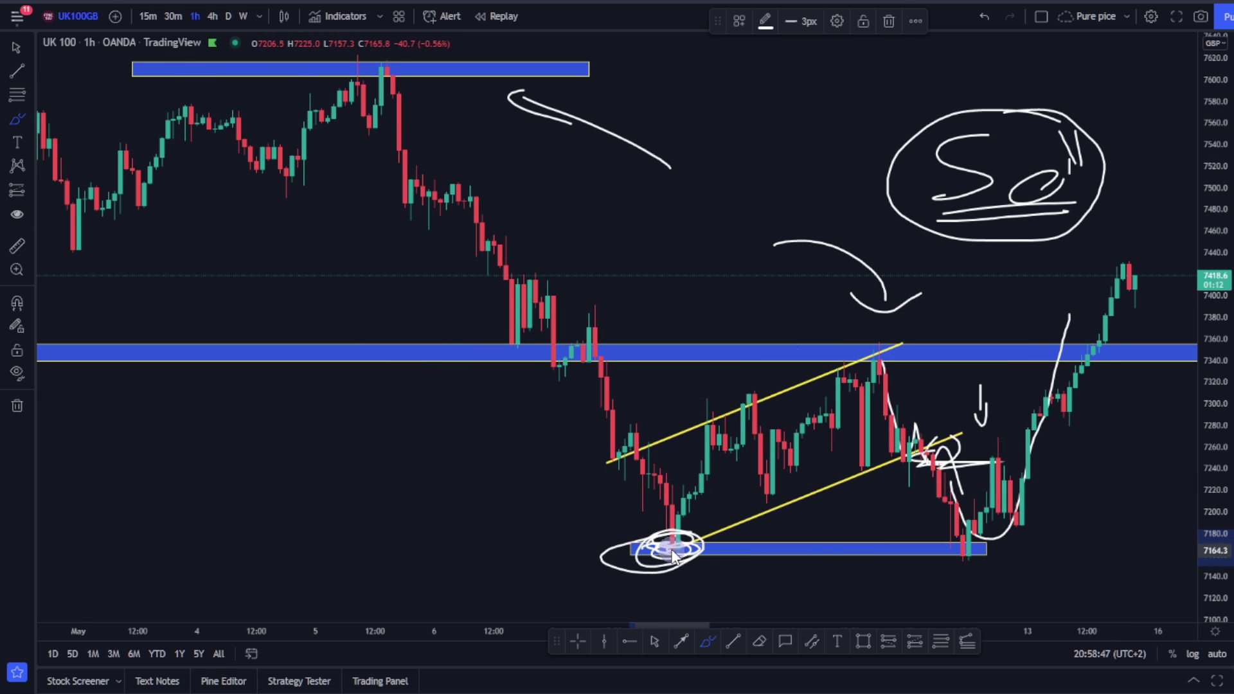
scroll(867, 522, "up", 3)
left_click_drag(1217, 522, 1165, 386)
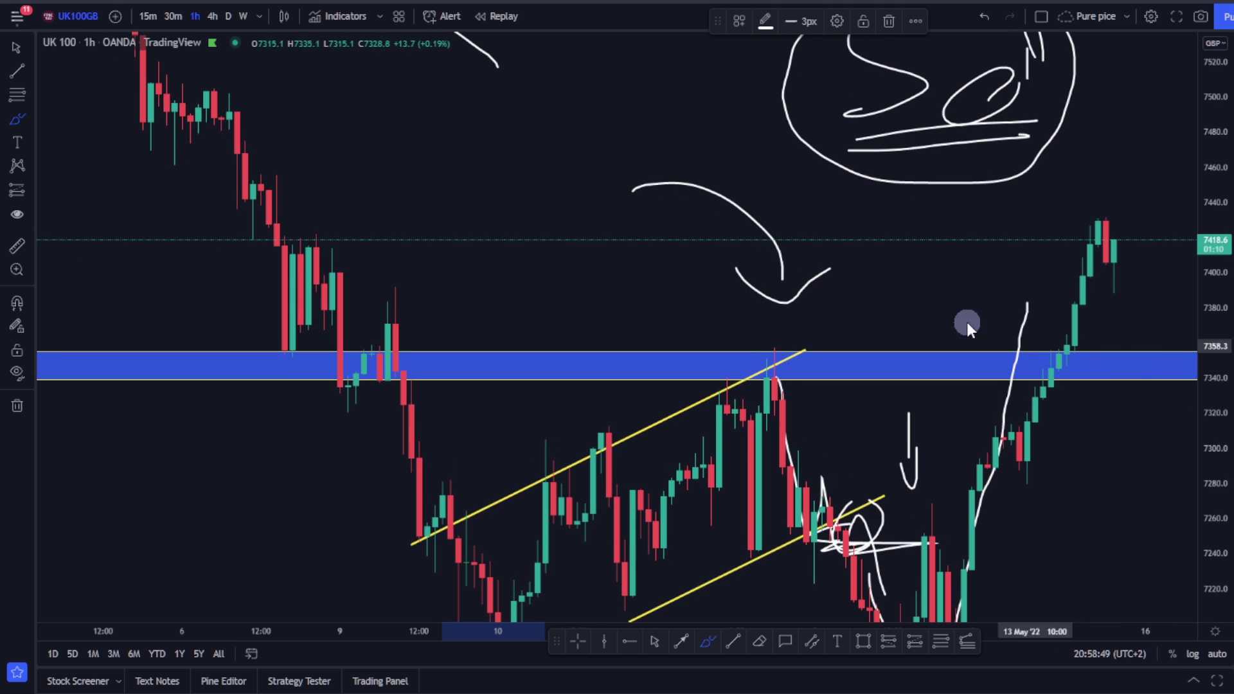
left_click(16, 45)
left_click_drag(611, 245, 518, 64)
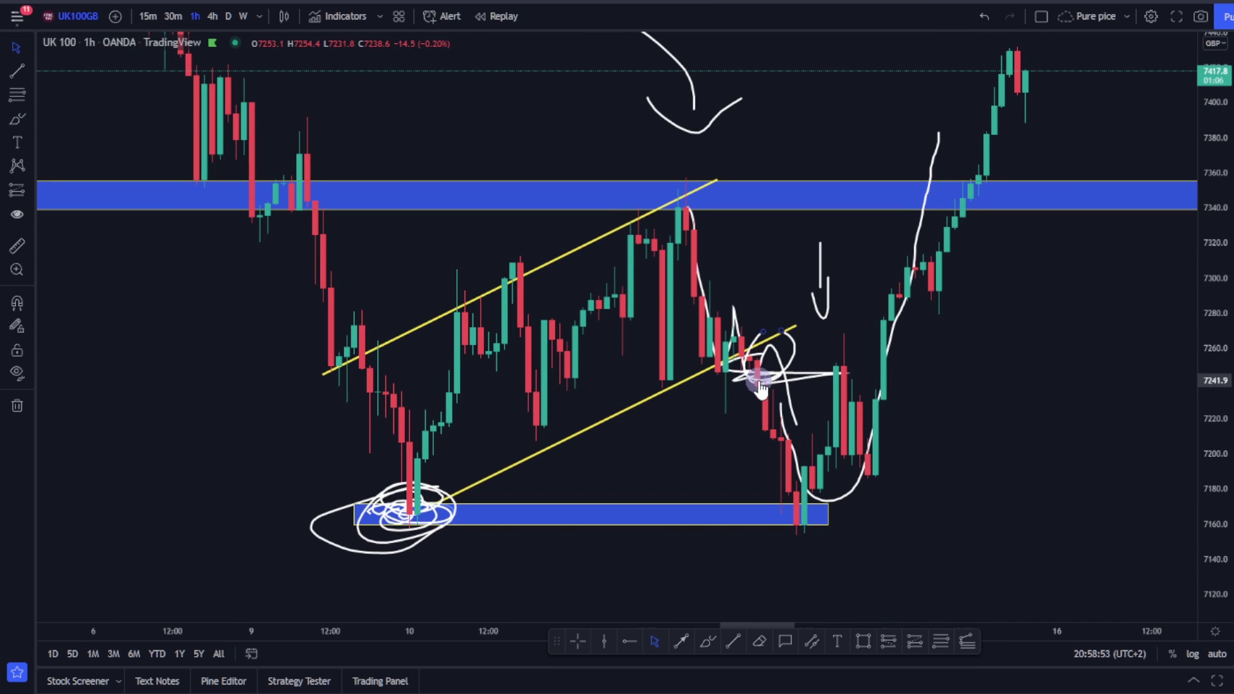
left_click(709, 642)
left_click_drag(542, 563, 449, 555)
mouse_move(479, 546)
left_mouse_down()
mouse_move(419, 545)
mouse_move(462, 583)
left_mouse_up()
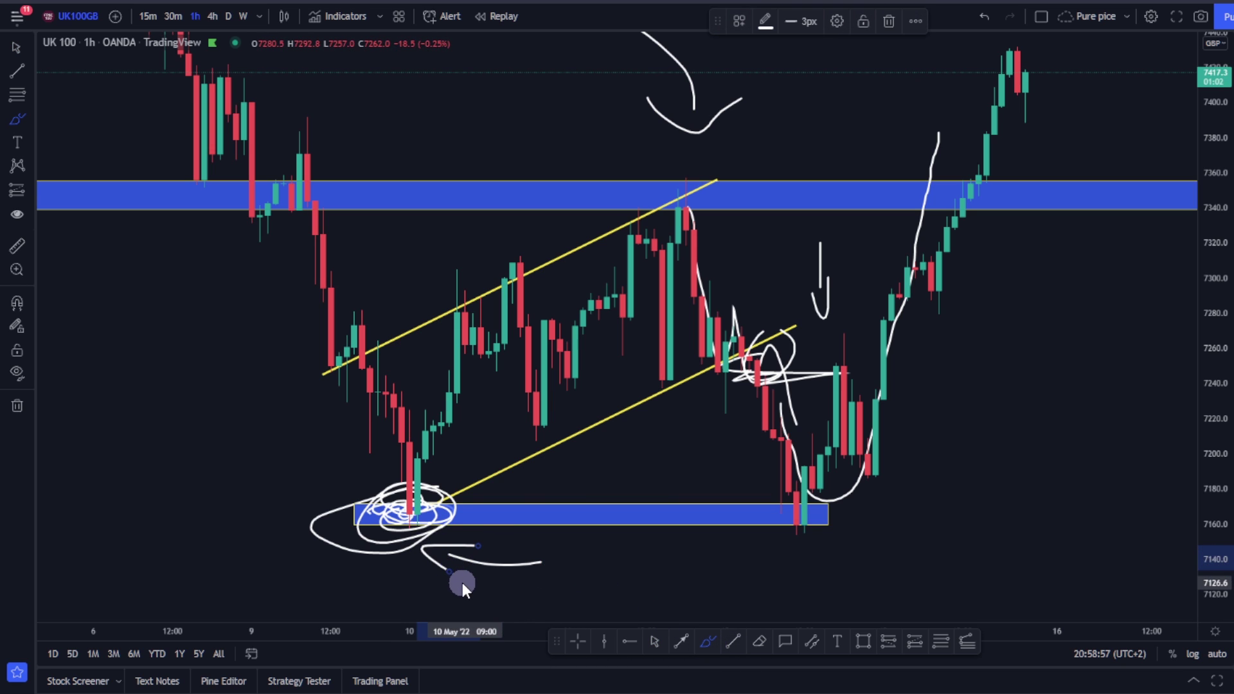
Brush the bounce from the lower zone with a level near 7200, and mark the rally's break above the wide zone with lines and a circle
mouse_move(787, 442)
left_mouse_down()
mouse_move(806, 499)
mouse_move(822, 460)
mouse_move(823, 496)
mouse_move(832, 460)
mouse_move(805, 499)
mouse_move(828, 463)
mouse_move(817, 453)
mouse_move(835, 453)
left_mouse_up()
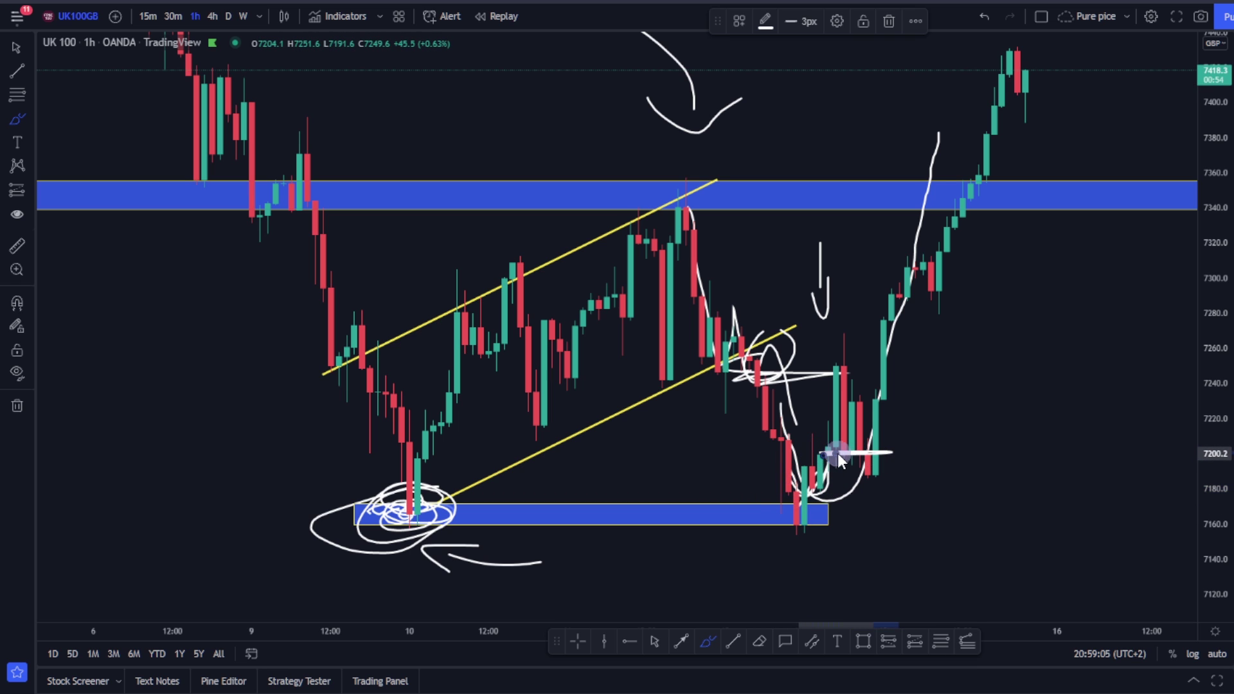
mouse_move(814, 380)
left_mouse_down()
mouse_move(842, 453)
mouse_move(992, 161)
left_mouse_up()
mouse_move(1133, 158)
left_mouse_down()
mouse_move(976, 161)
mouse_move(985, 165)
left_mouse_up()
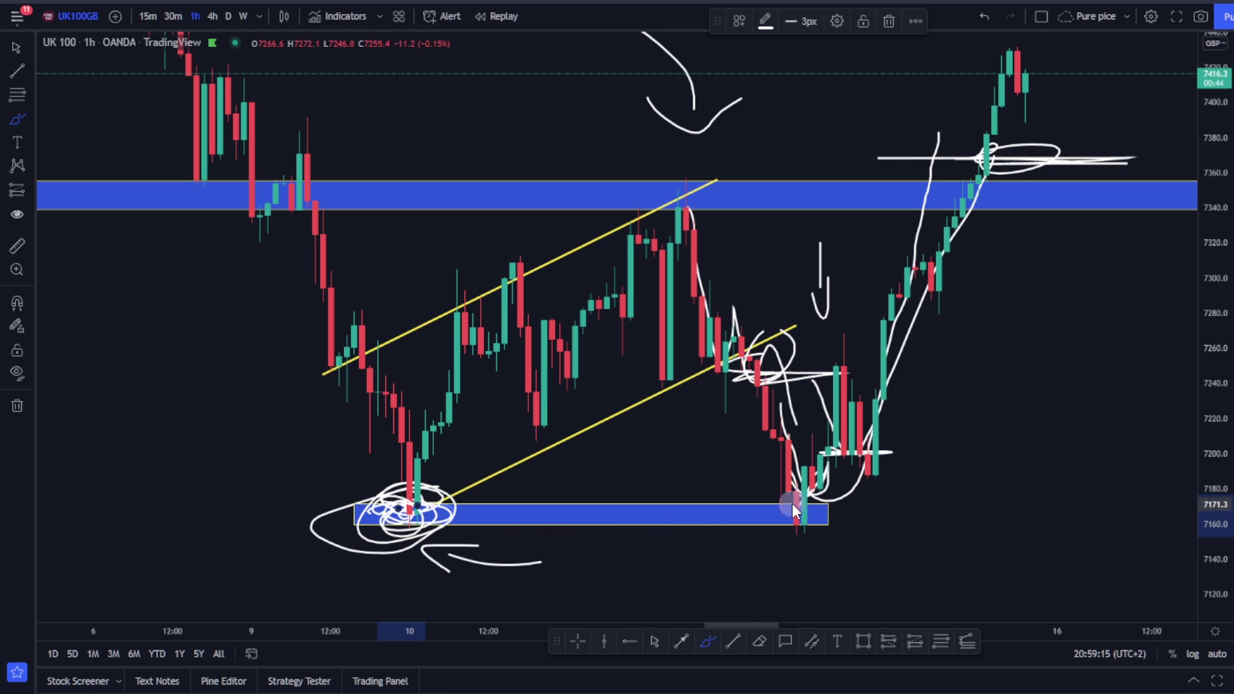
left_click_drag(817, 455, 858, 462)
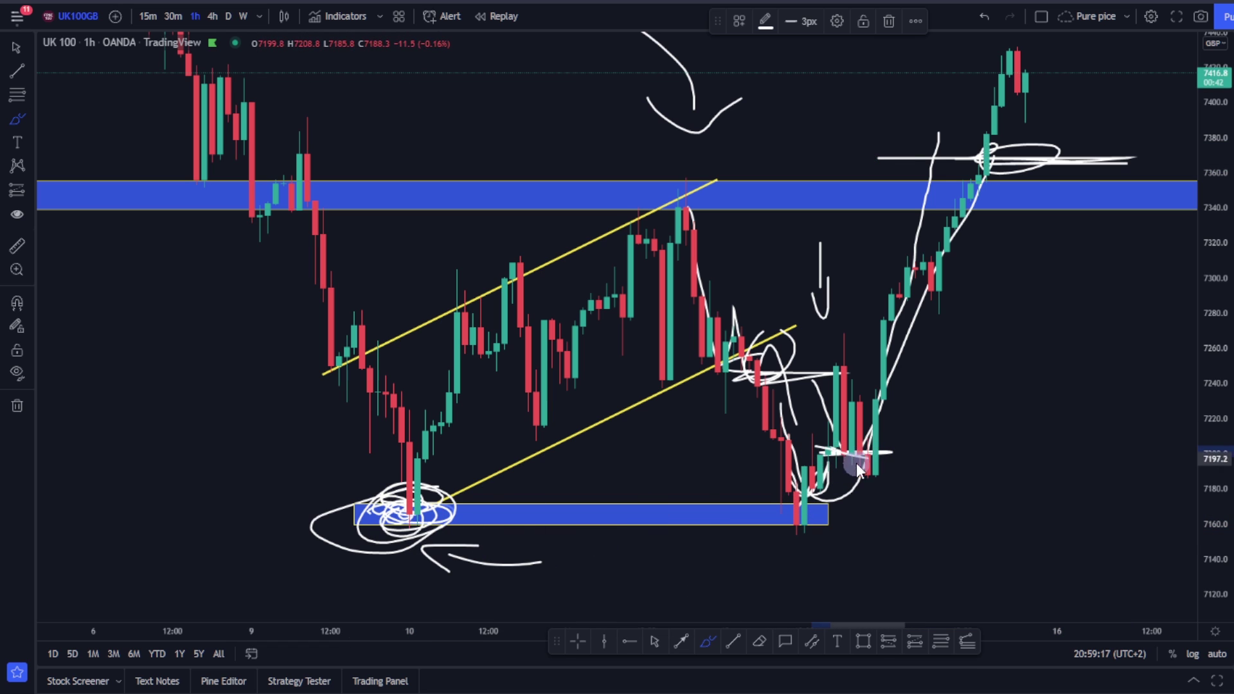
Draw a rising trend line from 7352.3 on 27 April to 7516.4 on 5 May, and brush a curve along the initial rally
left_click(14, 49)
left_click_drag(170, 129, 833, 345)
left_click_drag(426, 169, 777, 333)
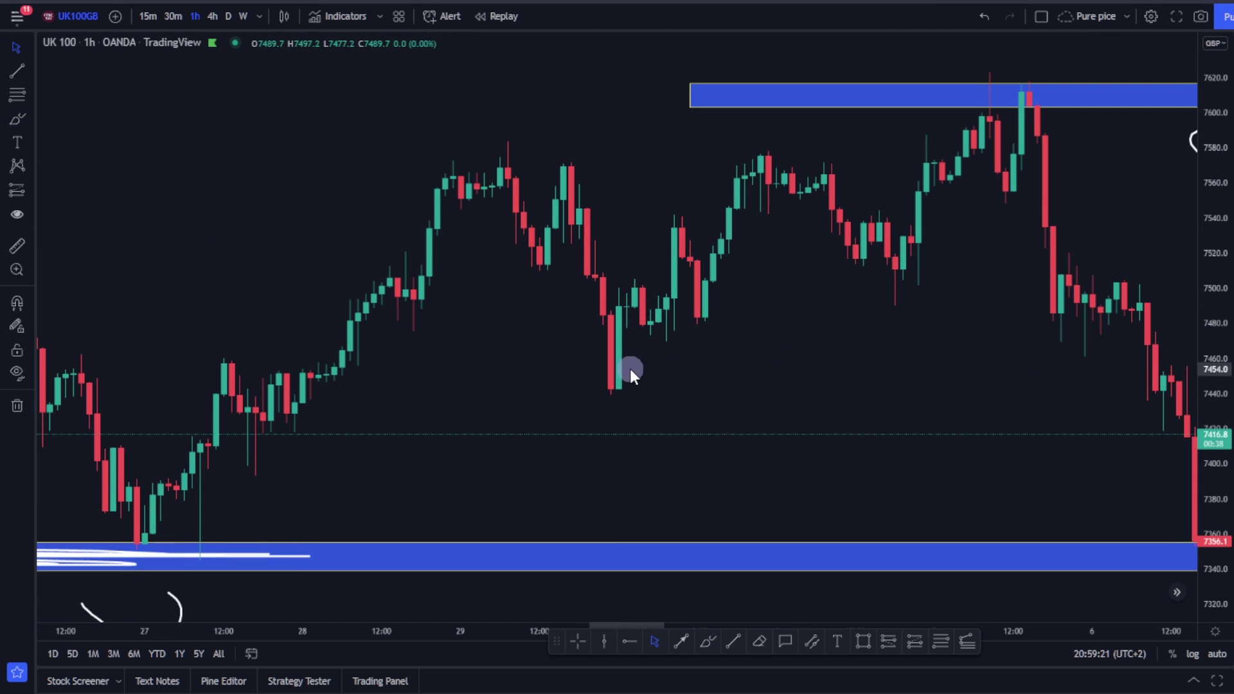
left_click_drag(407, 417, 418, 409)
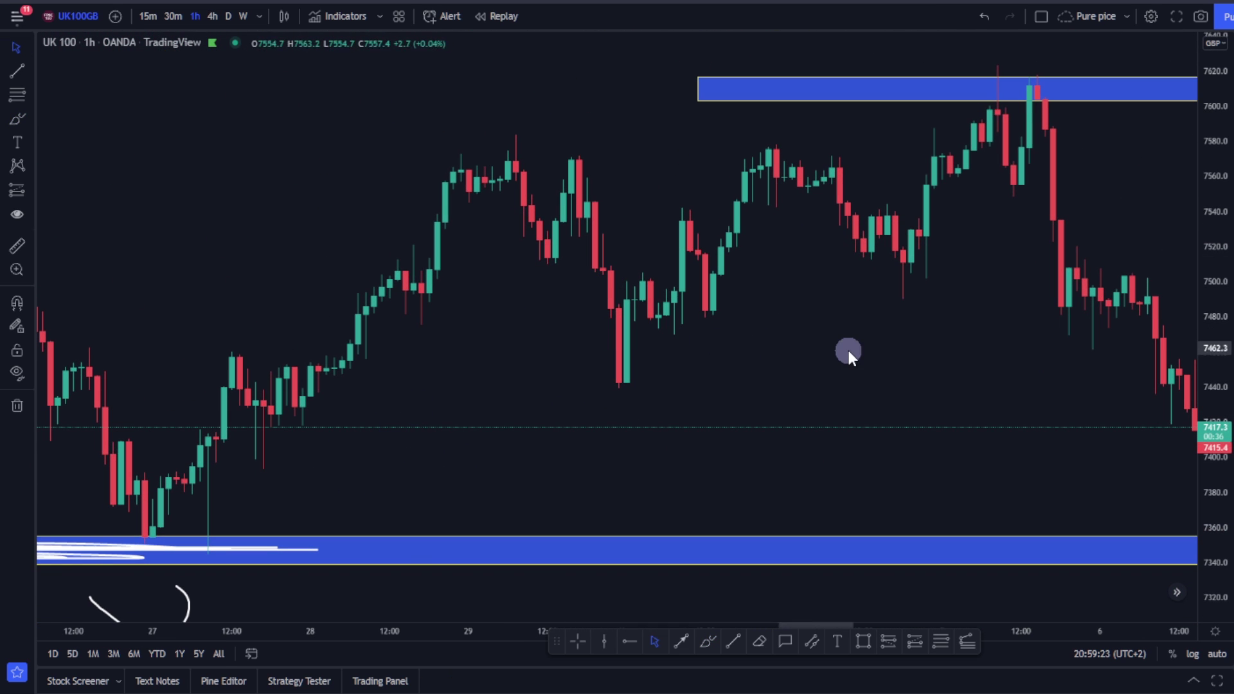
left_click_drag(824, 359, 808, 358)
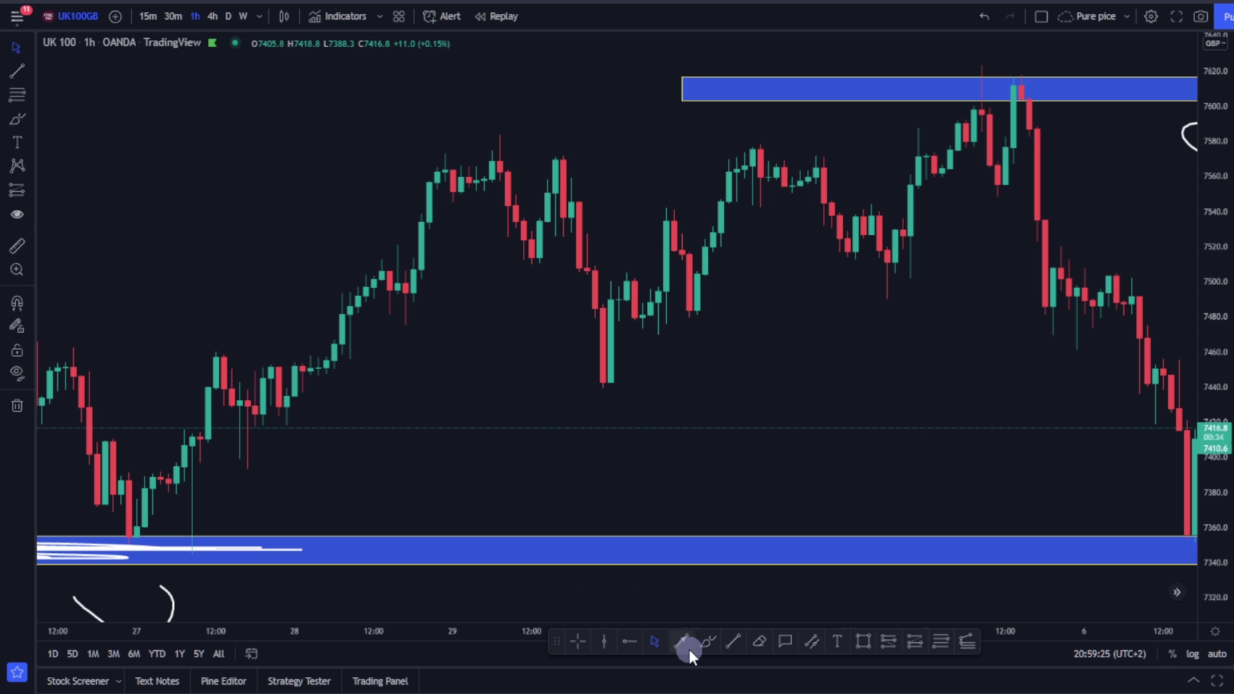
left_click(732, 642)
left_click_drag(136, 542, 1021, 252)
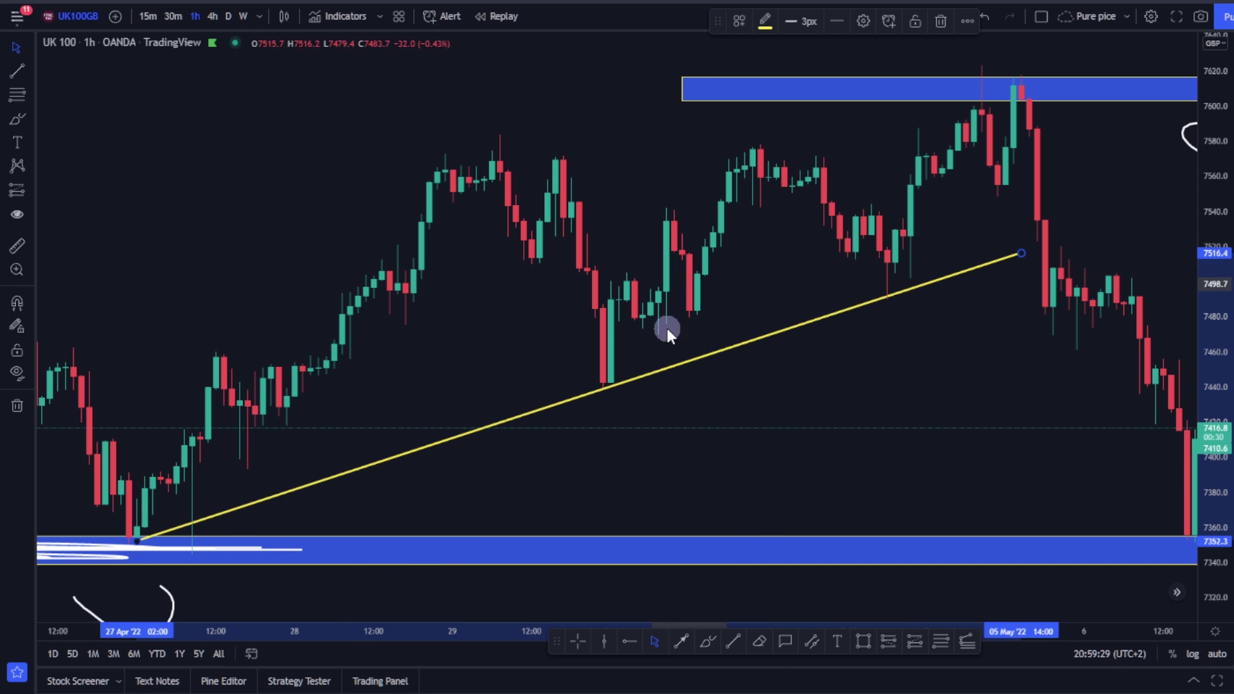
left_click(707, 642)
mouse_move(187, 514)
left_mouse_down()
mouse_move(253, 454)
mouse_move(427, 224)
left_mouse_up()
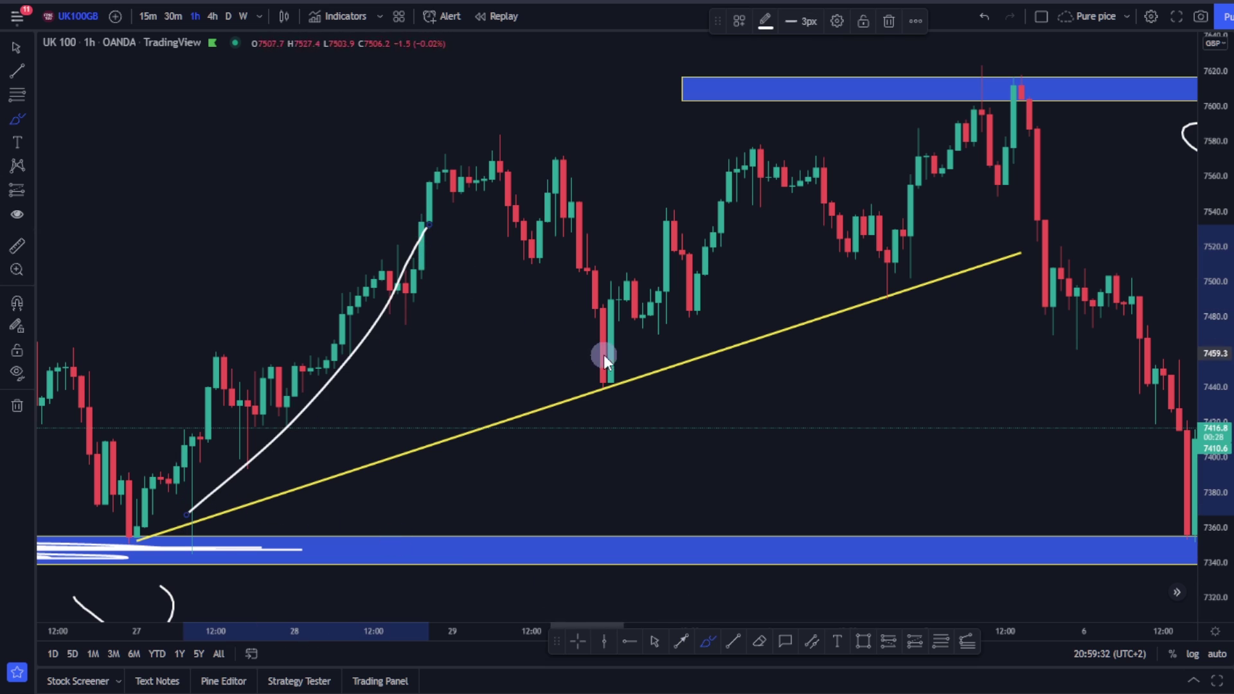
Draw a falling channel around the pullback from the 29 April highs, and brush its breakout and retest labelled "B"
left_click(733, 640)
mouse_move(446, 187)
left_mouse_down()
mouse_move(631, 379)
mouse_move(619, 394)
mouse_move(617, 327)
mouse_move(645, 271)
mouse_move(653, 300)
mouse_move(666, 288)
mouse_move(682, 308)
mouse_move(758, 276)
mouse_move(753, 298)
left_mouse_up()
left_click(709, 639)
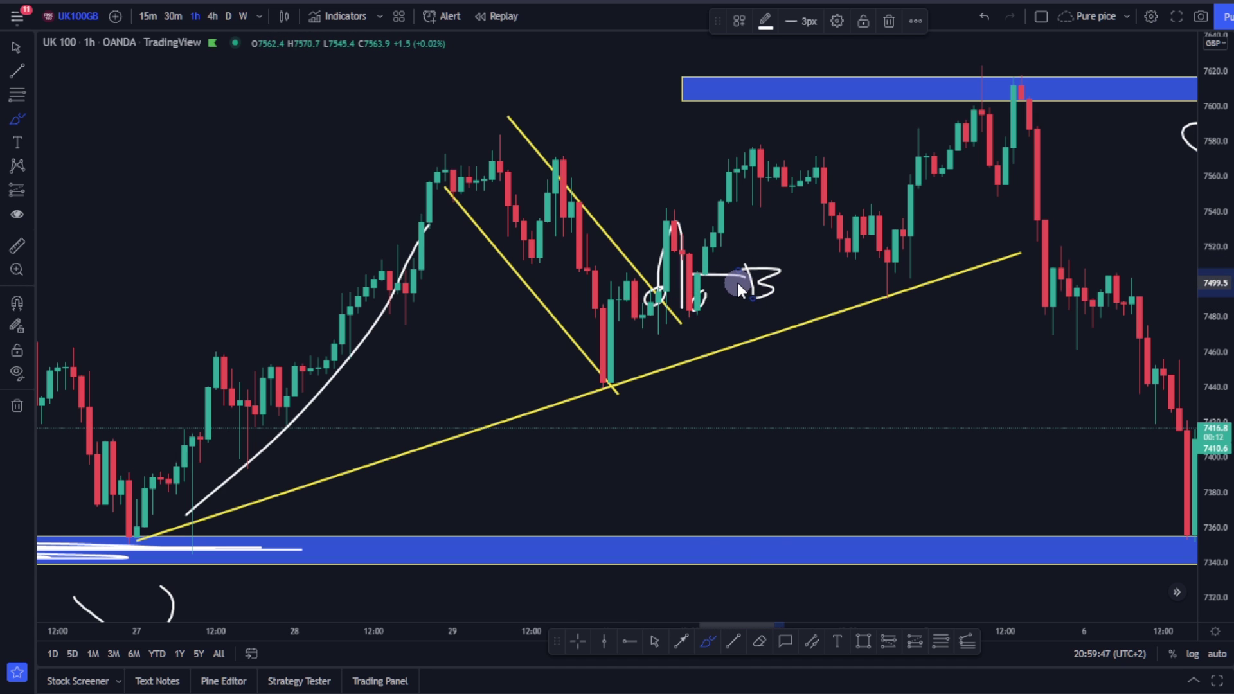
Circle the late April highs with a thick horizontal line through them, and brush the rally up to them from the 27 April low
mouse_move(534, 170)
left_mouse_down()
mouse_move(454, 170)
mouse_move(469, 160)
mouse_move(496, 183)
left_mouse_up()
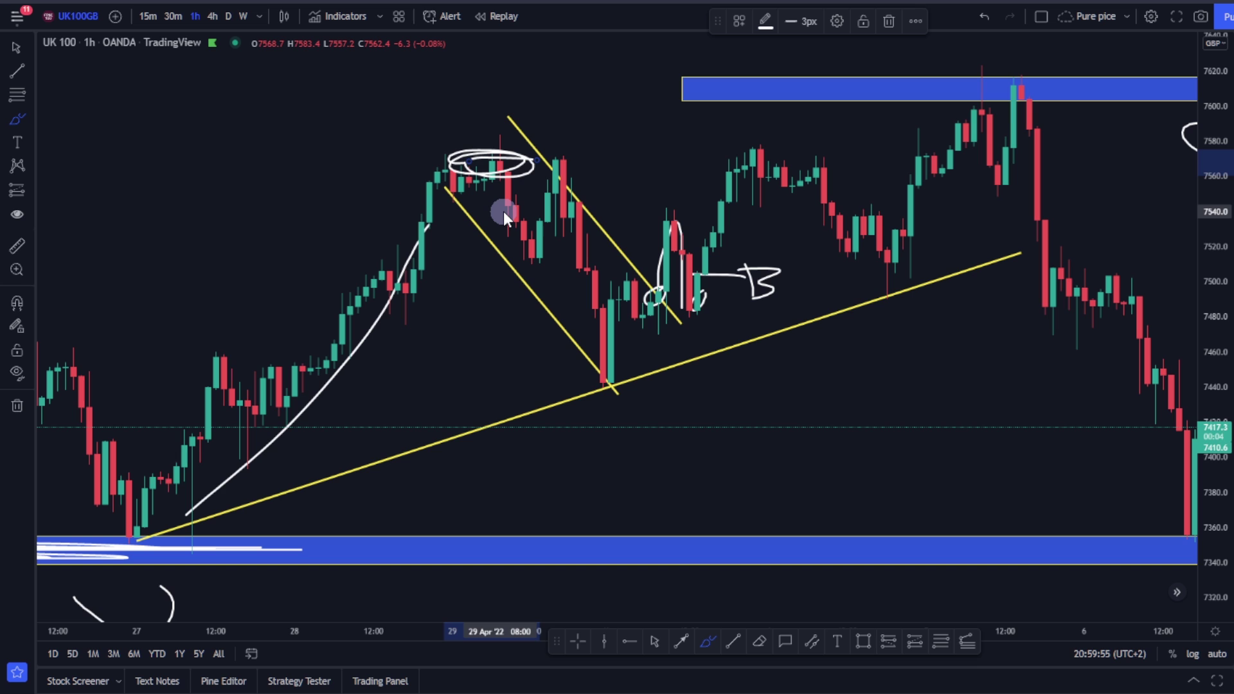
mouse_move(628, 158)
left_mouse_down()
mouse_move(391, 160)
mouse_move(661, 161)
mouse_move(446, 159)
left_mouse_up()
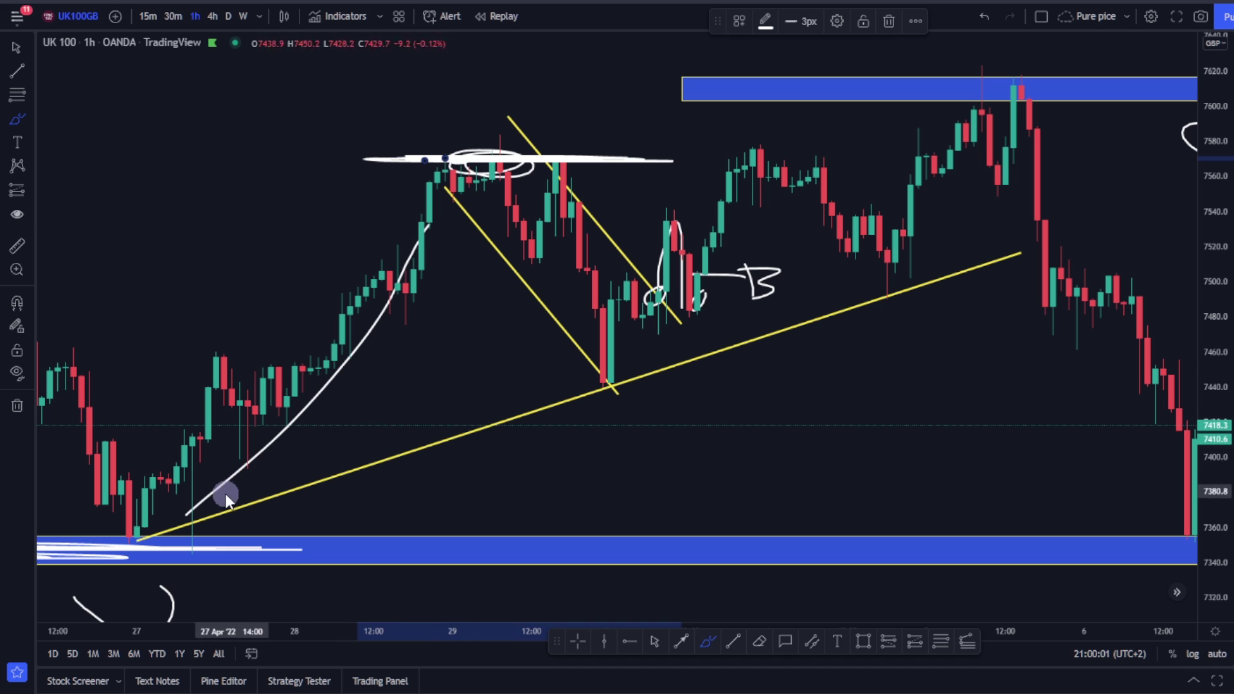
mouse_move(182, 506)
left_mouse_down()
mouse_move(139, 511)
mouse_move(218, 446)
mouse_move(440, 187)
mouse_move(133, 532)
left_mouse_up()
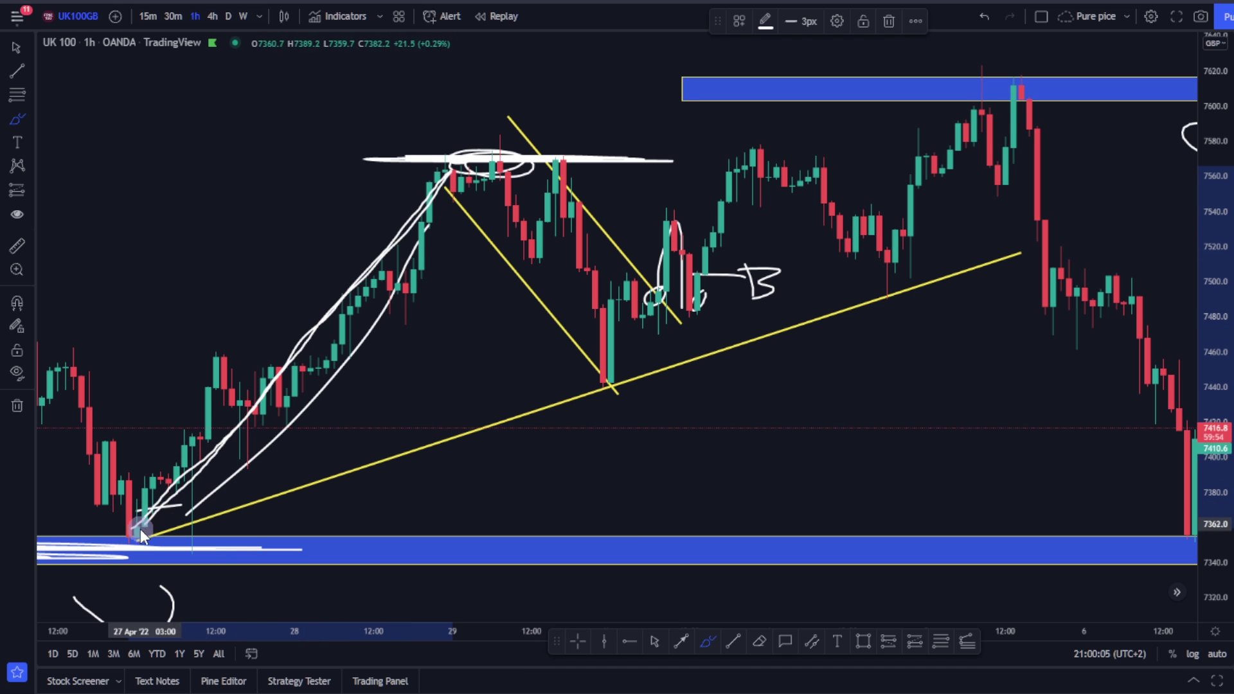
Draw an arrow from 7380.8 on 26 April to 7568.6 on 28 April, and place a copy rising from the falling channel's low
left_click(733, 641)
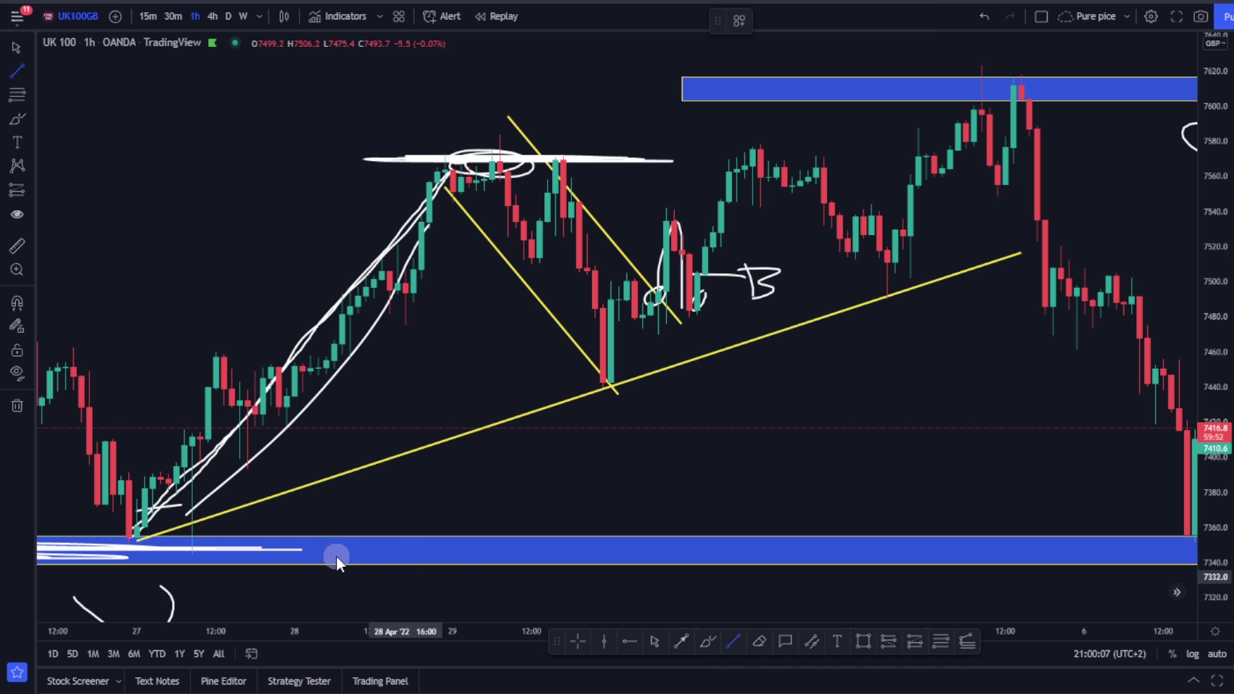
left_click(681, 641)
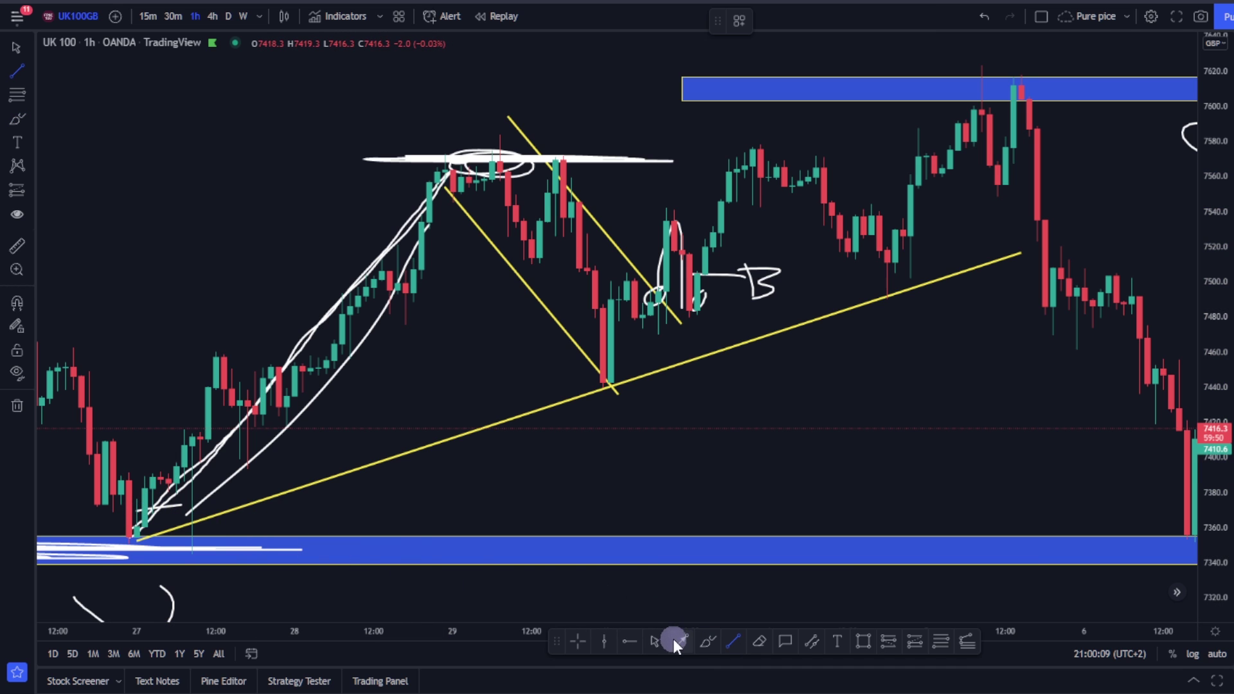
left_click_drag(131, 490, 429, 161)
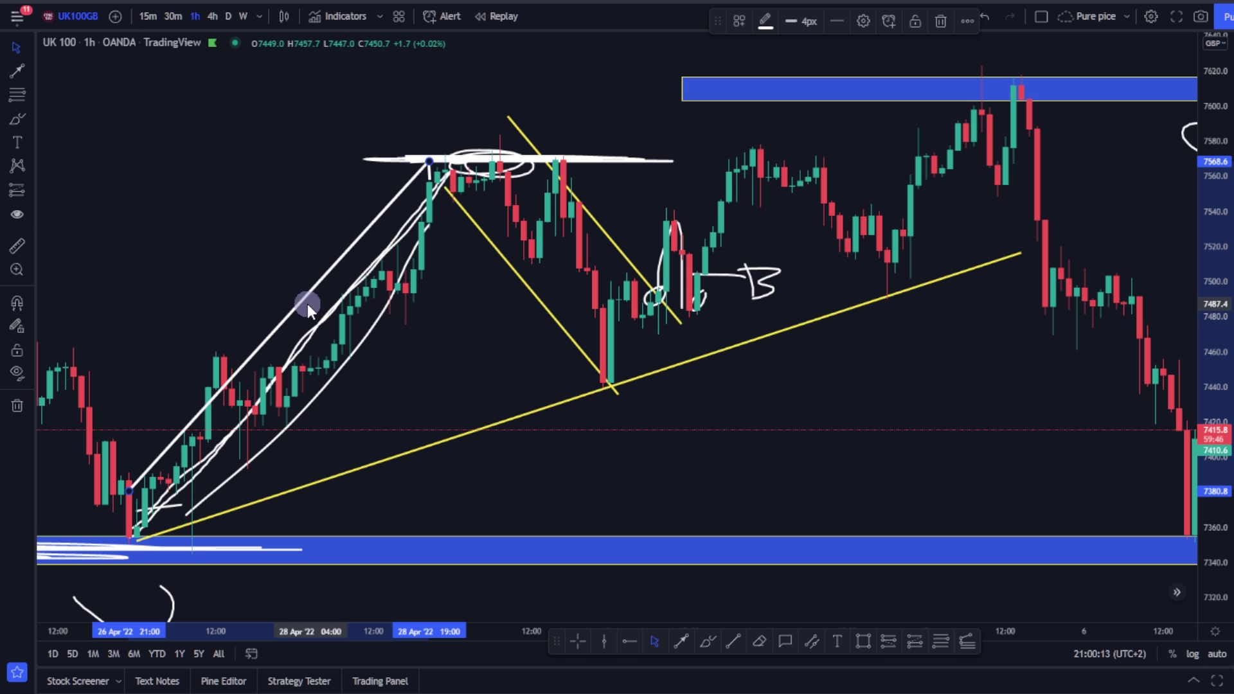
left_click_drag(306, 302, 799, 184)
left_click_drag(844, 278, 794, 313)
left_click(709, 642)
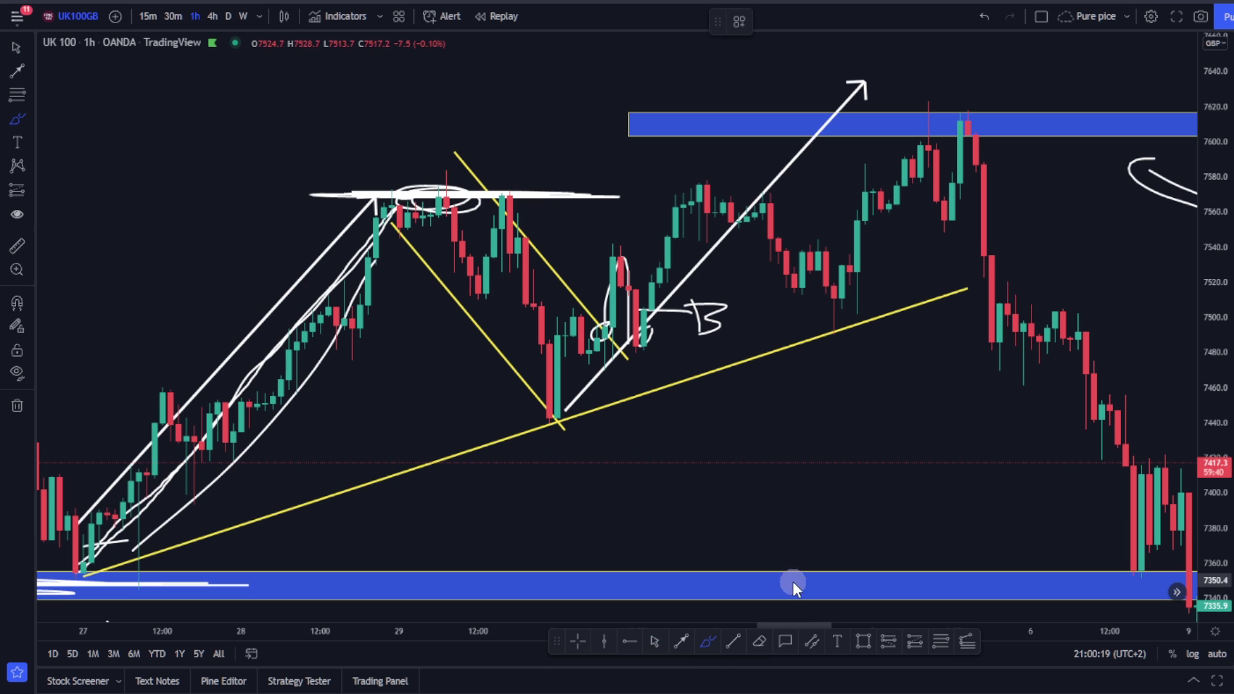
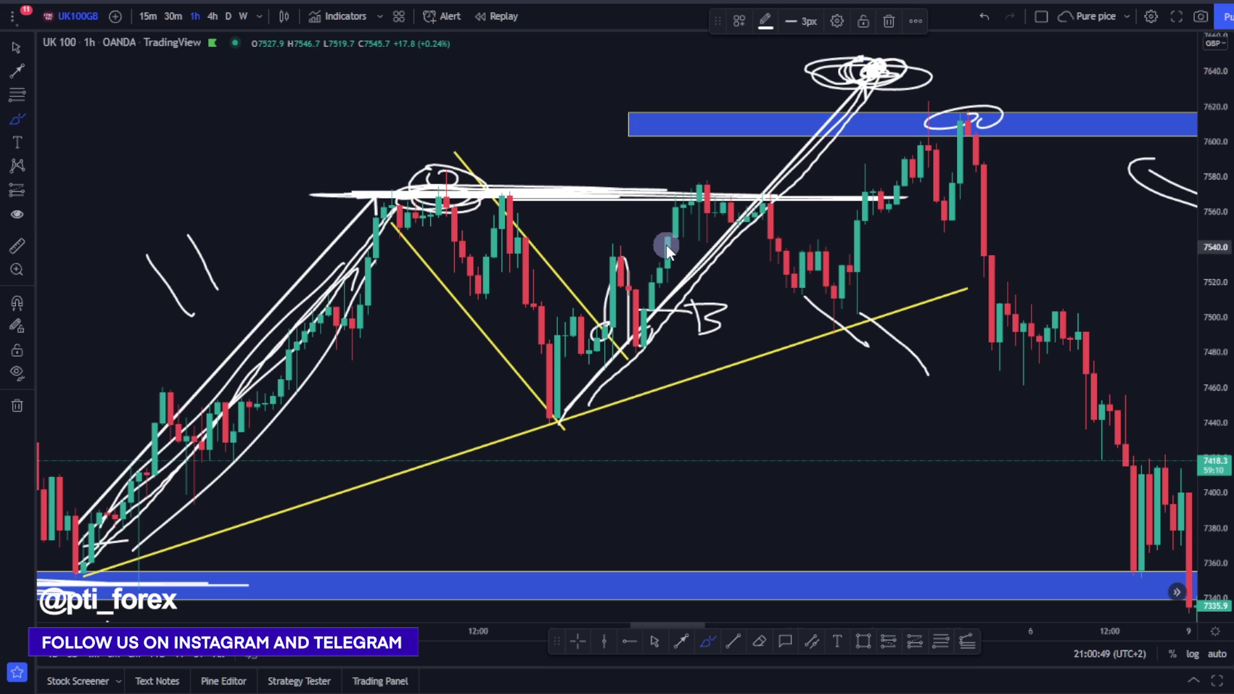
Brush over the early May high and its pullback, and draw a curved arrow from that high back to the late April highs
mouse_move(678, 225)
left_mouse_down()
mouse_move(703, 199)
mouse_move(758, 215)
mouse_move(795, 252)
left_mouse_up()
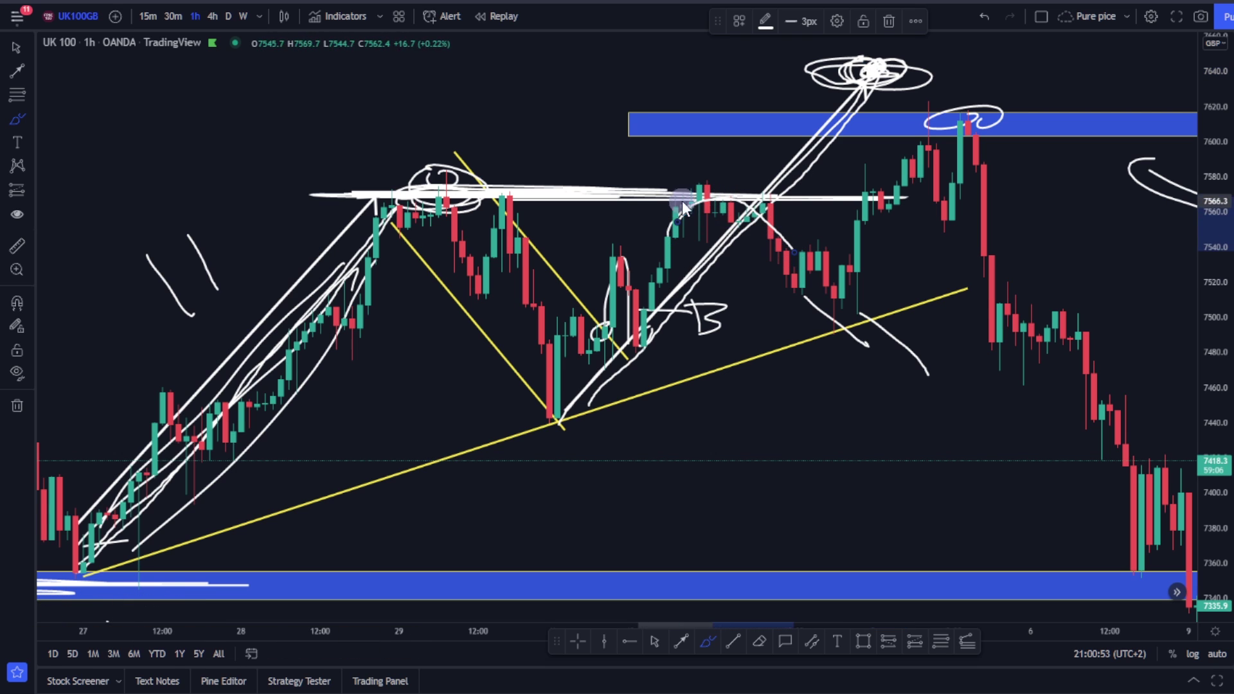
mouse_move(699, 193)
left_mouse_down()
mouse_move(476, 164)
mouse_move(494, 170)
left_mouse_up()
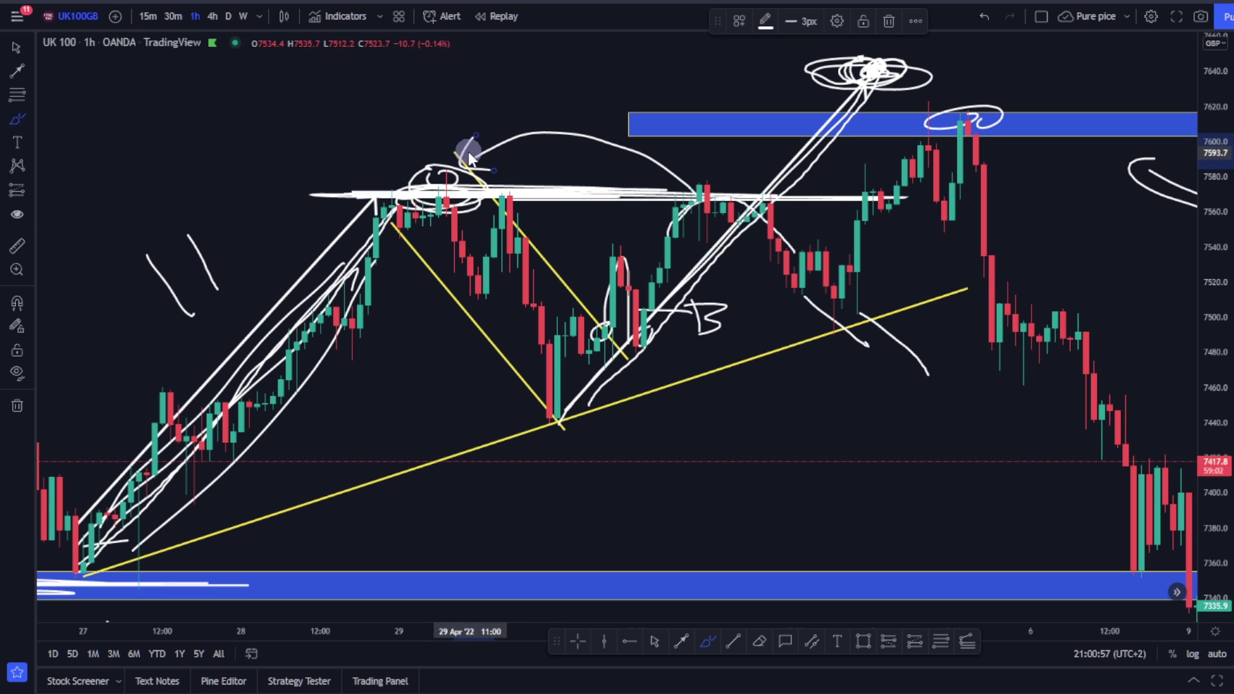
left_click_drag(472, 139, 475, 135)
mouse_move(672, 236)
left_mouse_down()
mouse_move(685, 200)
mouse_move(805, 266)
mouse_move(812, 284)
left_mouse_up()
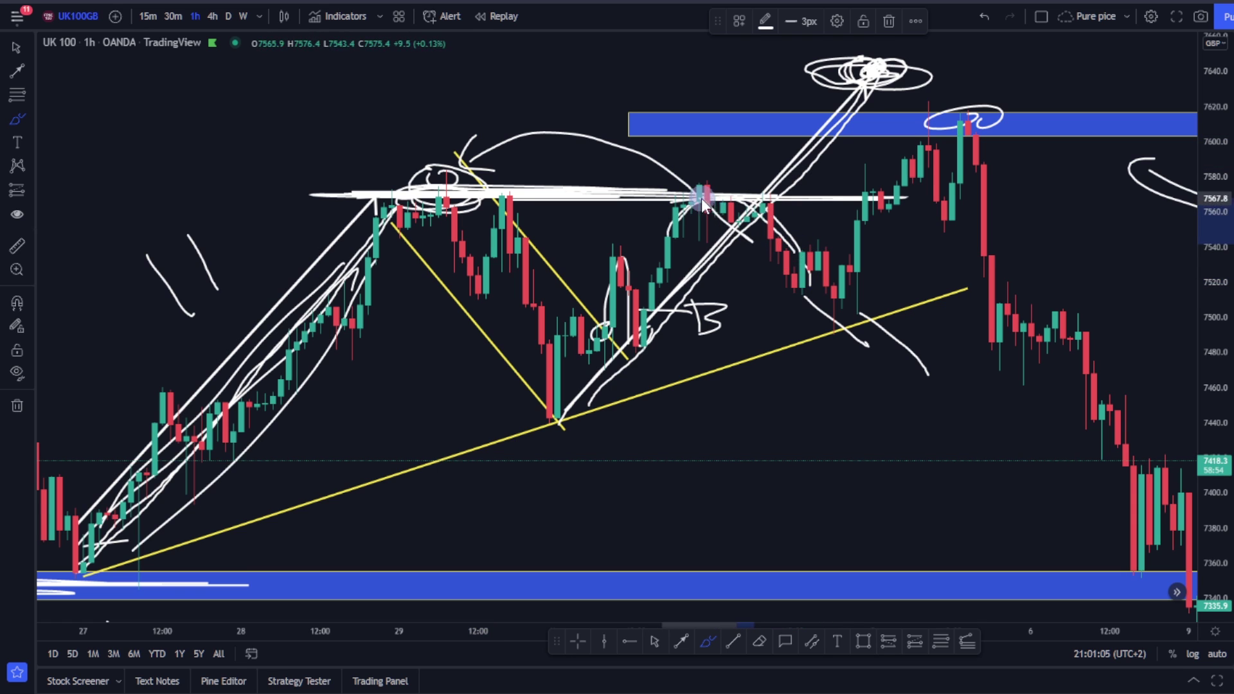
left_click_drag(700, 198, 786, 259)
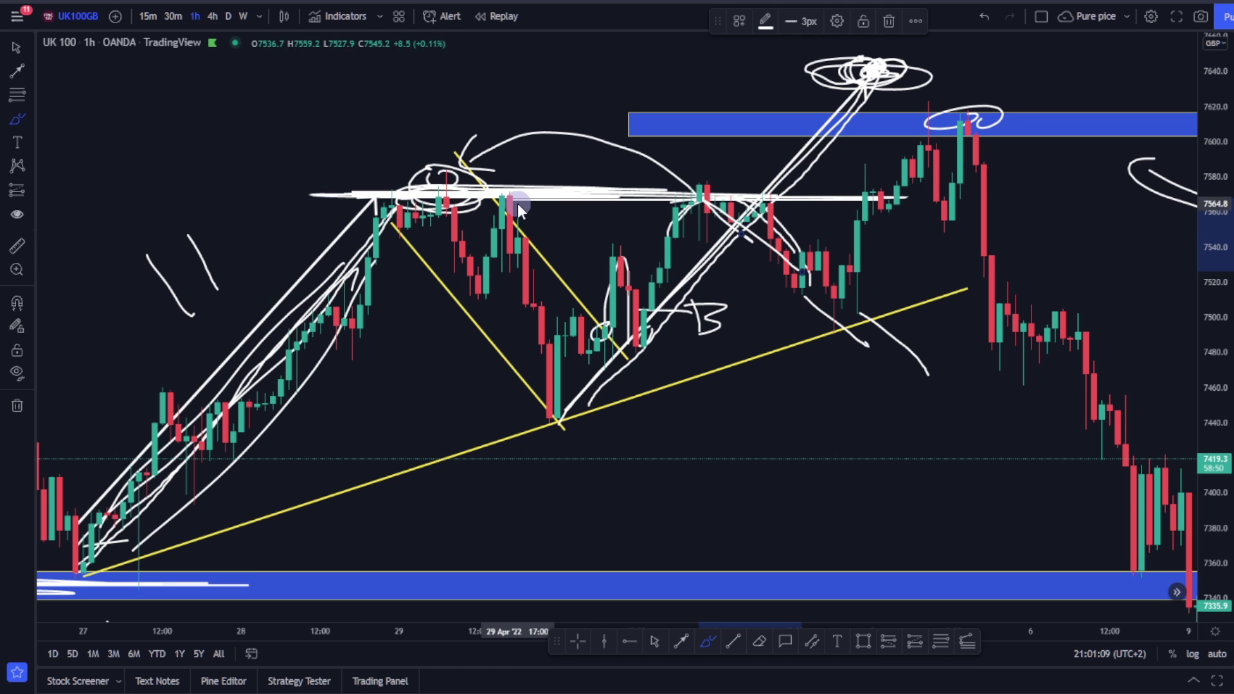
Brush a tail off the small consolidation around 28 April, and circle the pullback that follows the early May high
scroll(691, 329, "down", 1)
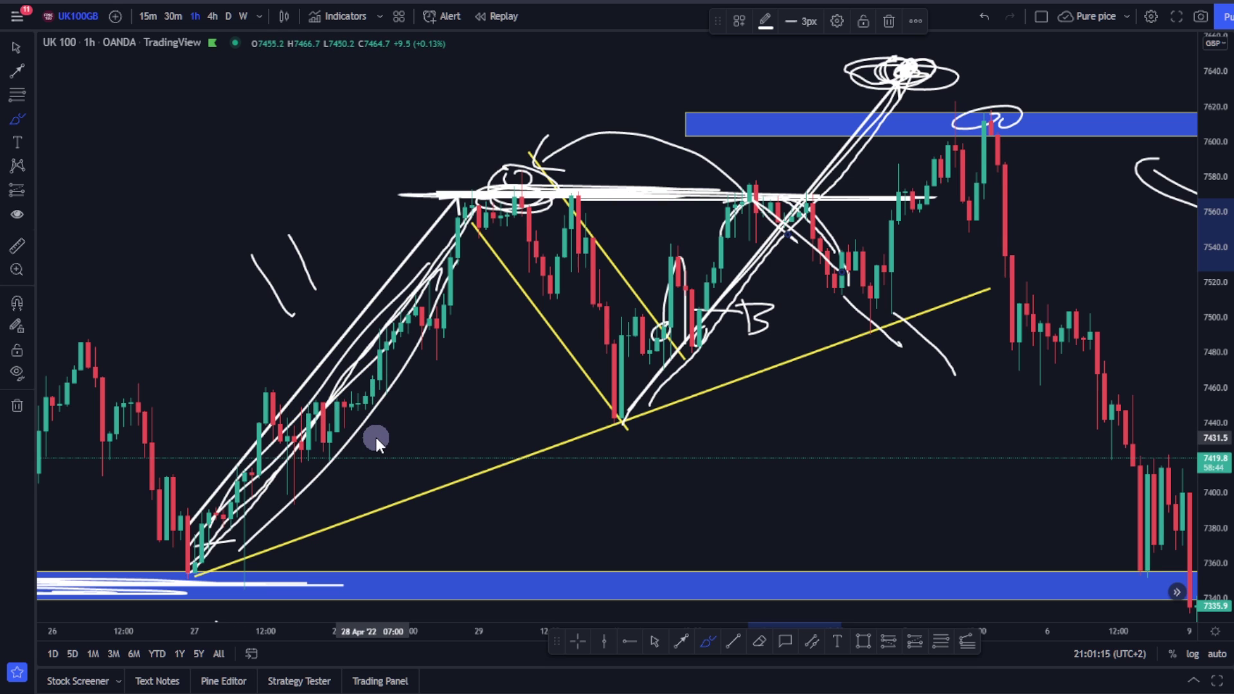
mouse_move(311, 412)
left_mouse_down()
mouse_move(360, 453)
mouse_move(437, 477)
left_mouse_up()
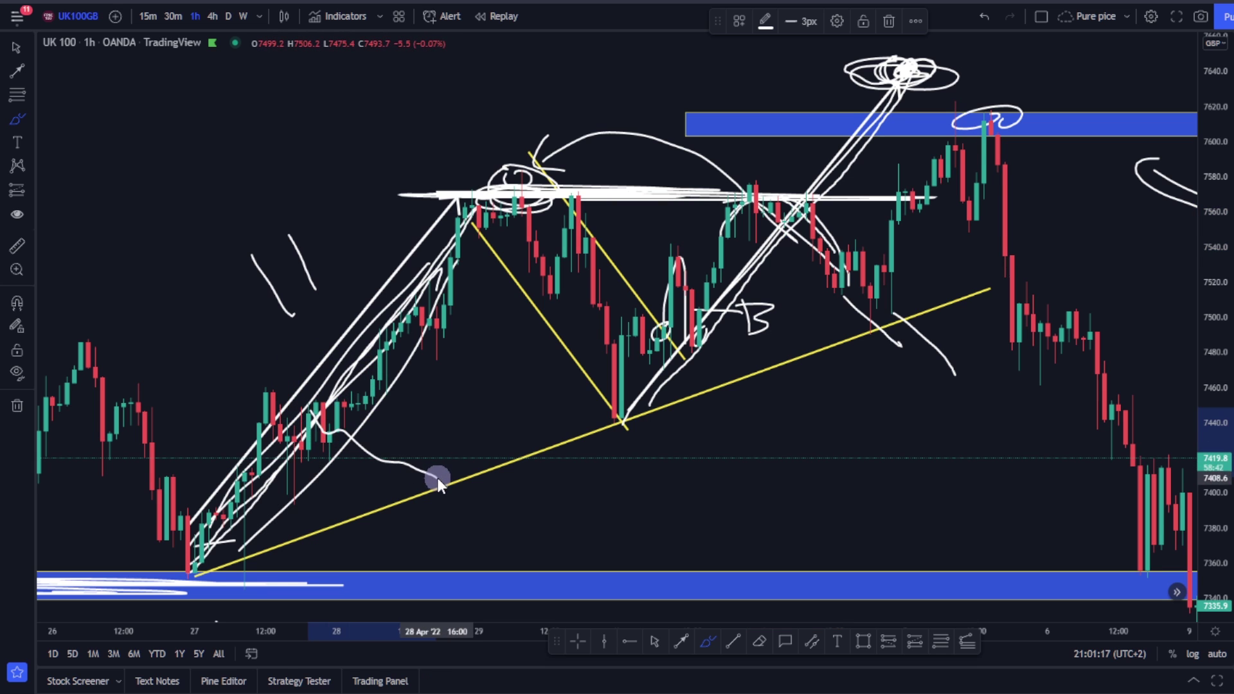
mouse_move(756, 177)
left_mouse_down()
mouse_move(727, 283)
mouse_move(911, 255)
mouse_move(771, 182)
left_mouse_up()
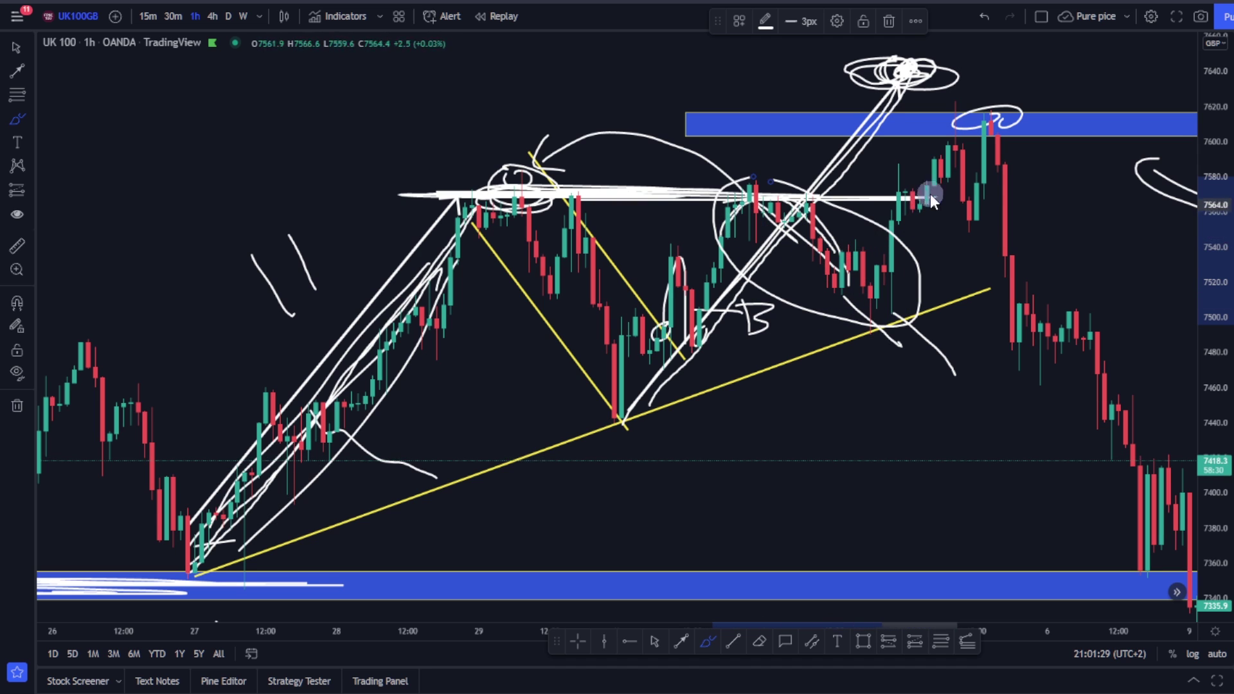
Loop and circle the successive highs from late April to the upper blue zone, and brush a rising arrow below the trend line
mouse_move(944, 156)
left_mouse_down()
mouse_move(994, 126)
mouse_move(567, 129)
mouse_move(450, 170)
mouse_move(1055, 155)
mouse_move(722, 120)
left_mouse_up()
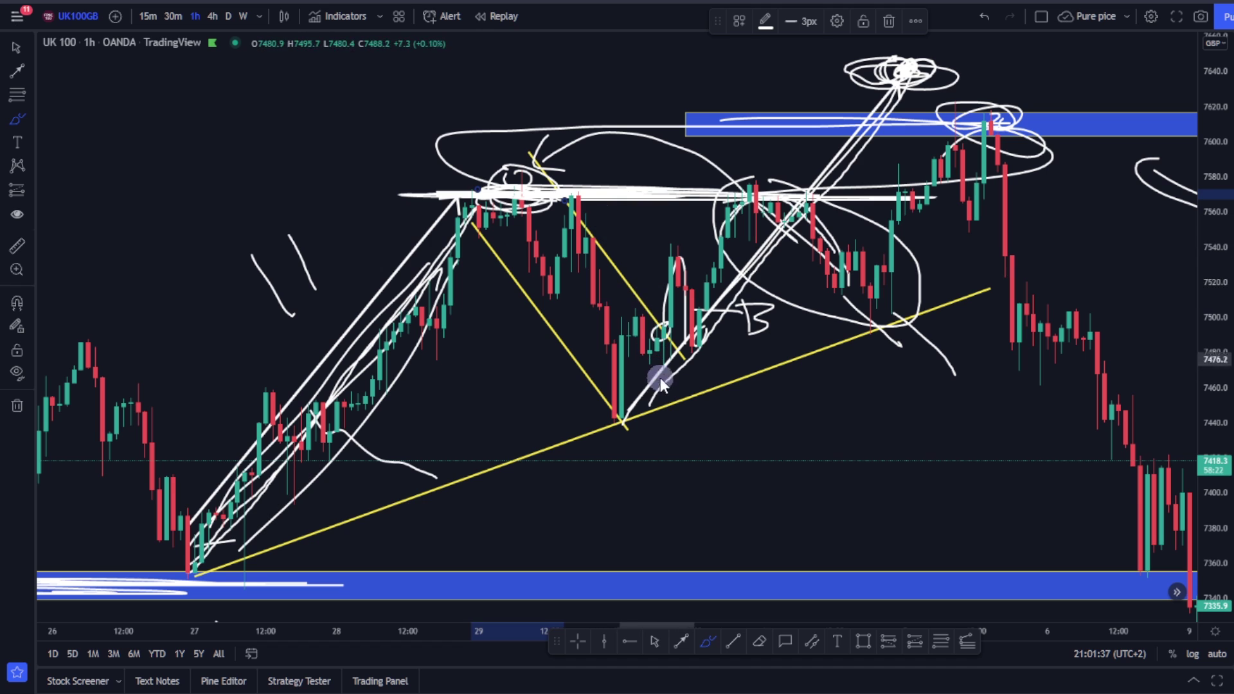
mouse_move(708, 487)
left_mouse_down()
mouse_move(781, 427)
mouse_move(772, 446)
left_mouse_up()
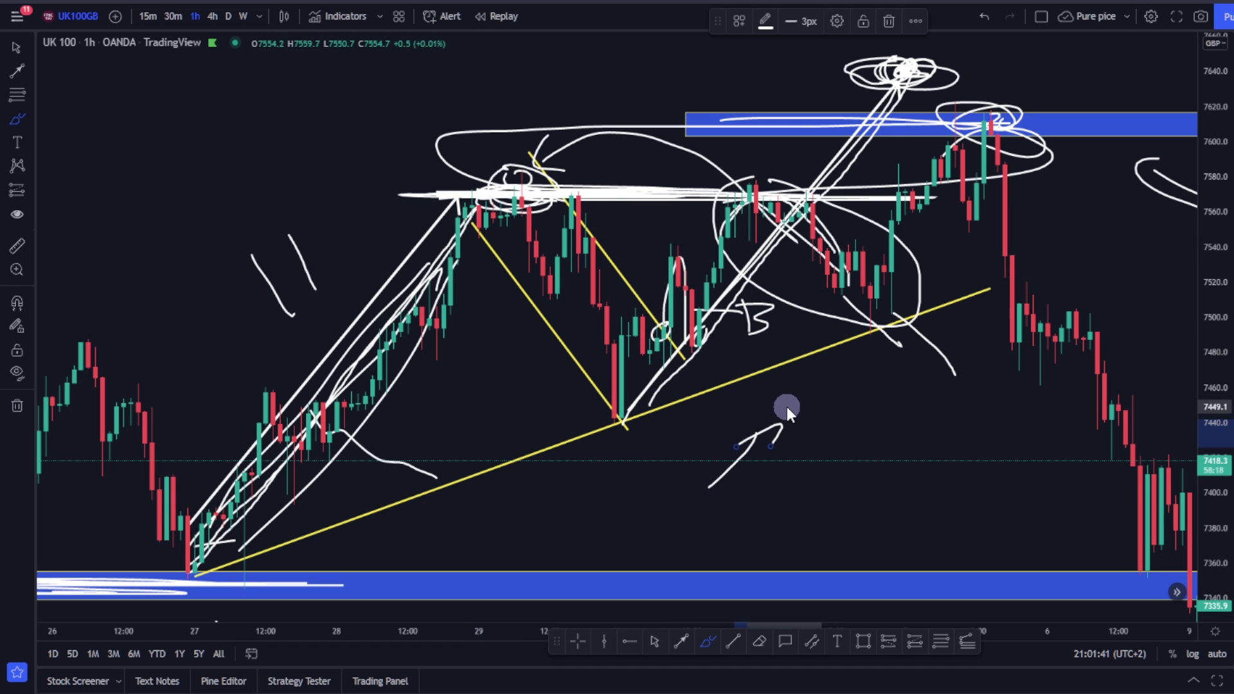
mouse_move(529, 190)
left_mouse_down()
mouse_move(515, 188)
mouse_move(531, 195)
left_mouse_up()
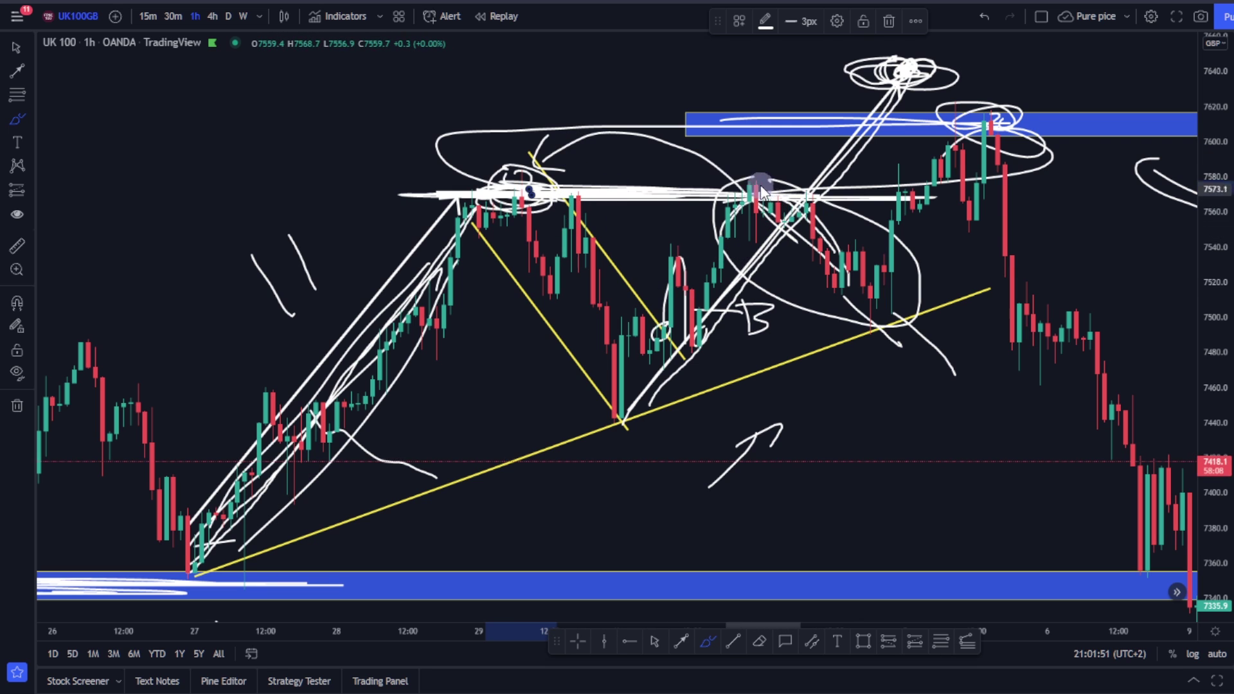
left_click_drag(712, 181, 765, 193)
mouse_move(968, 142)
left_mouse_down()
mouse_move(950, 172)
mouse_move(927, 158)
left_mouse_up()
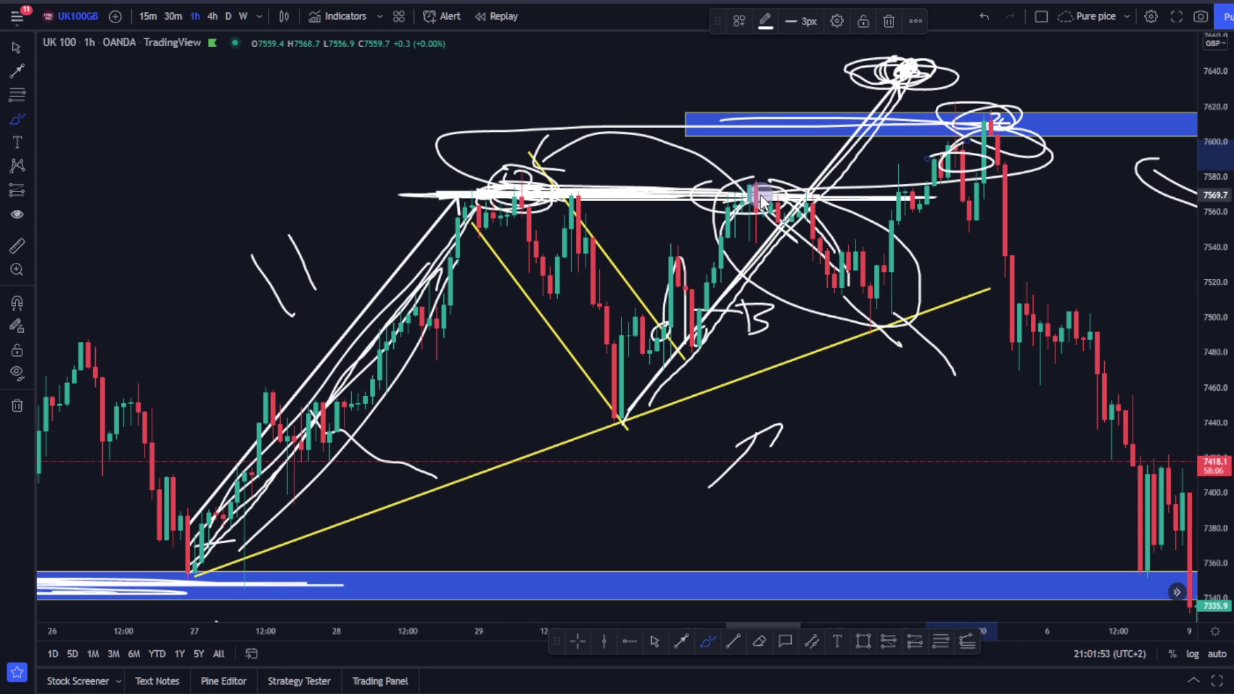
Examine the price action from the early May highs through the decline and rising channel to the latest candles above the 7340–7360 zone
scroll(853, 265, "up", 3)
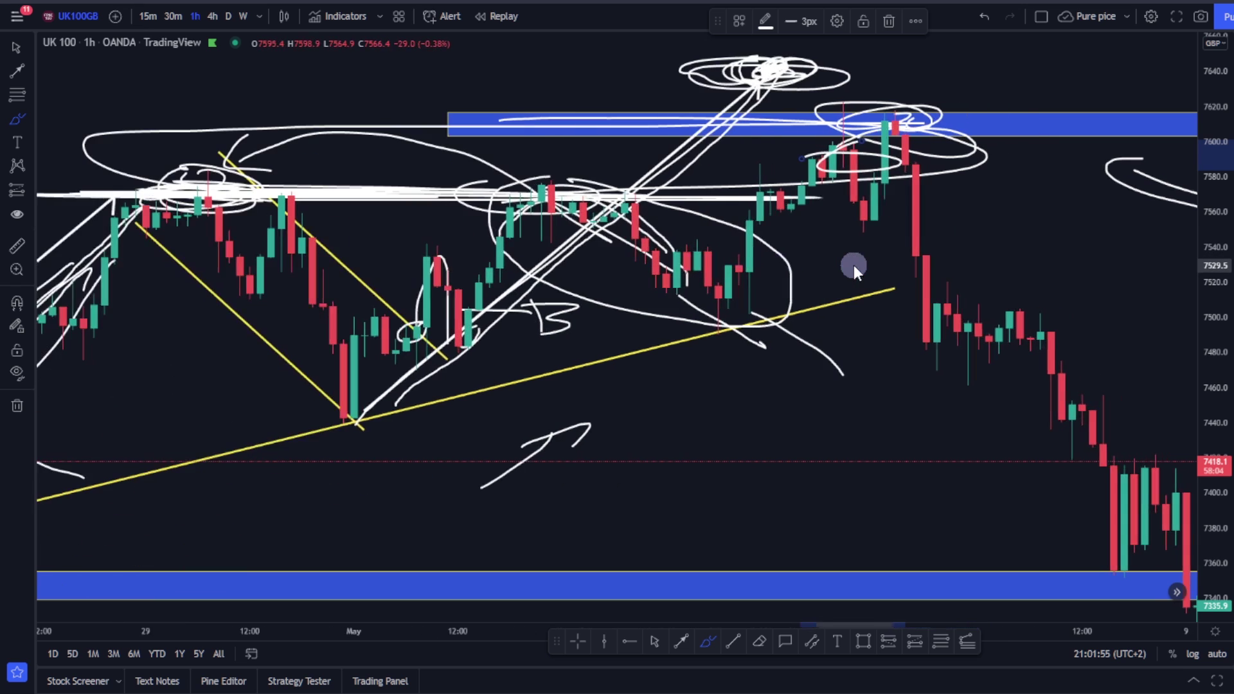
scroll(850, 275, "down", 4)
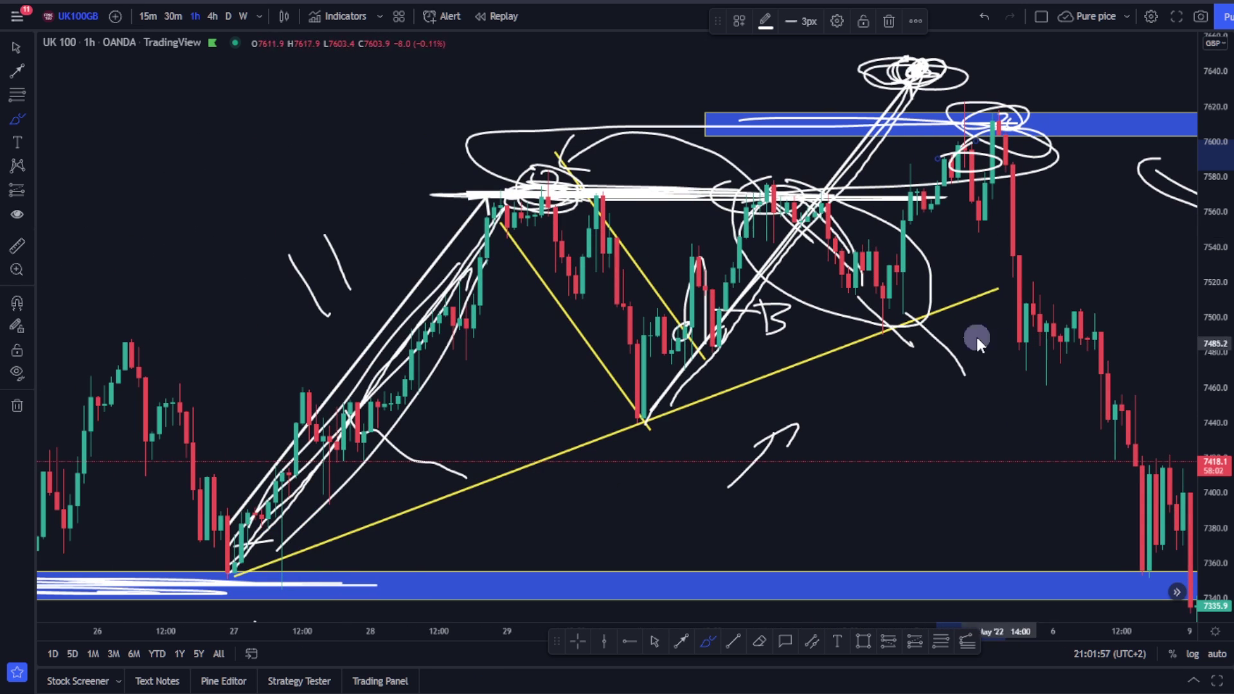
left_click(14, 48)
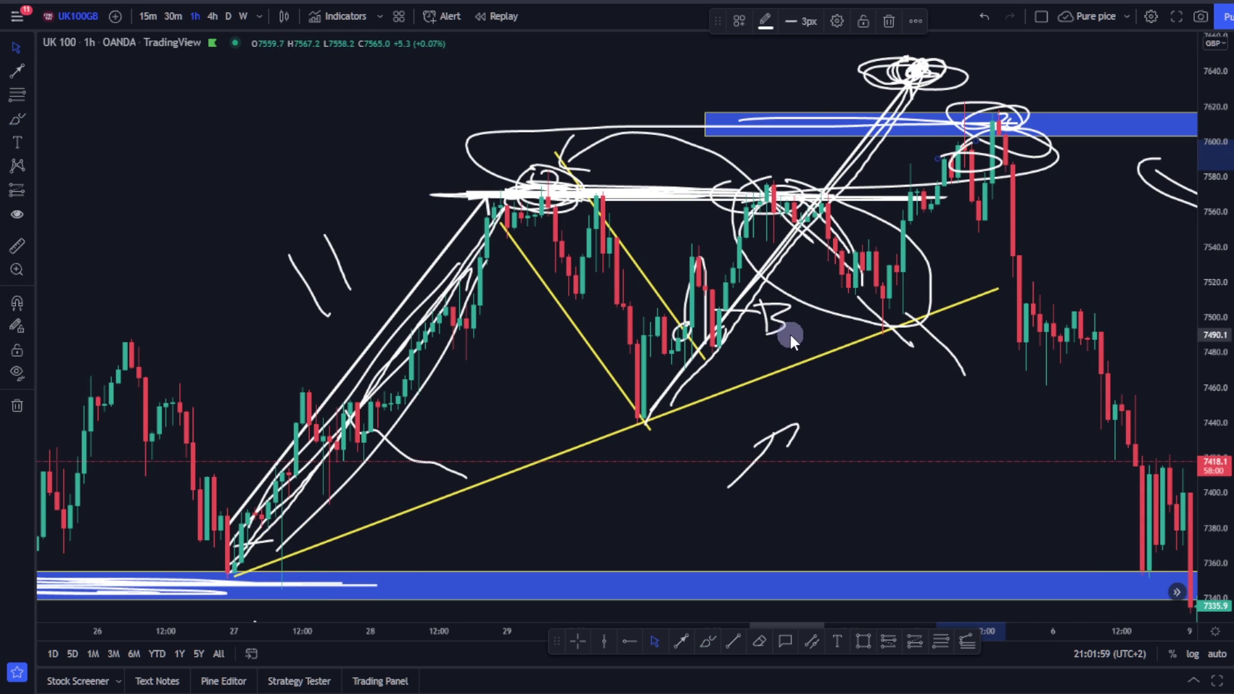
mouse_move(790, 334)
left_mouse_down()
mouse_move(560, 278)
mouse_move(500, 278)
left_mouse_up()
left_click_drag(780, 339, 674, 323)
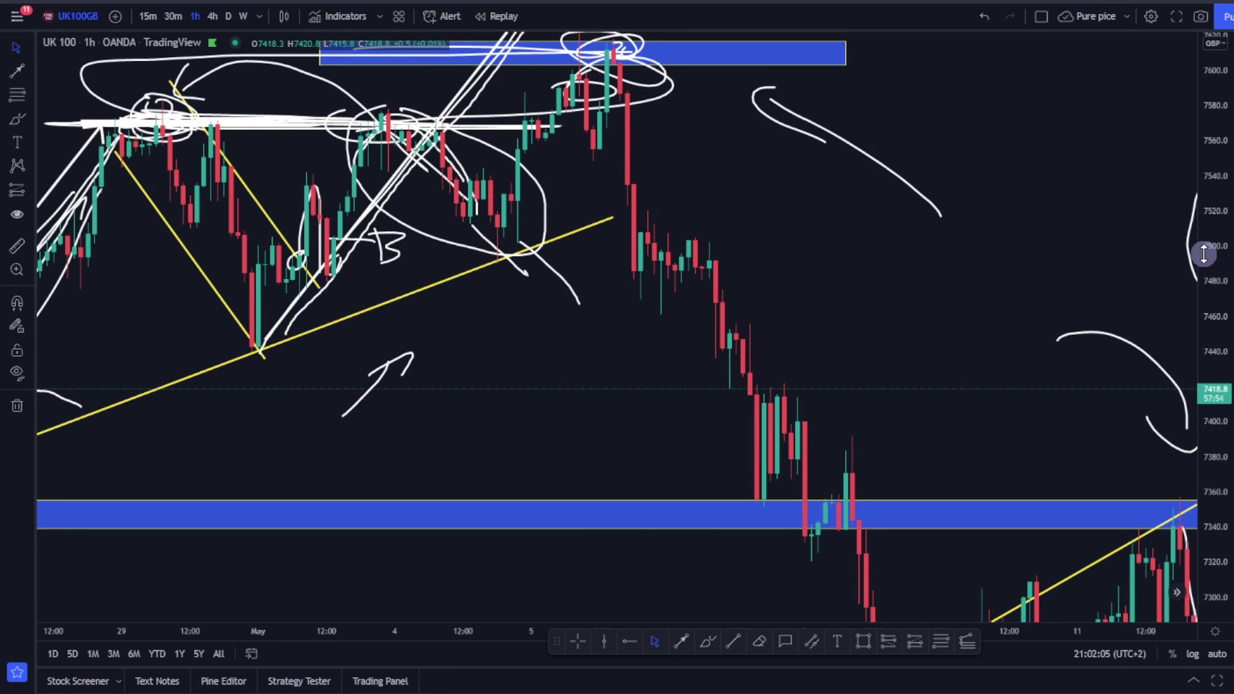
left_click_drag(1179, 441, 557, 206)
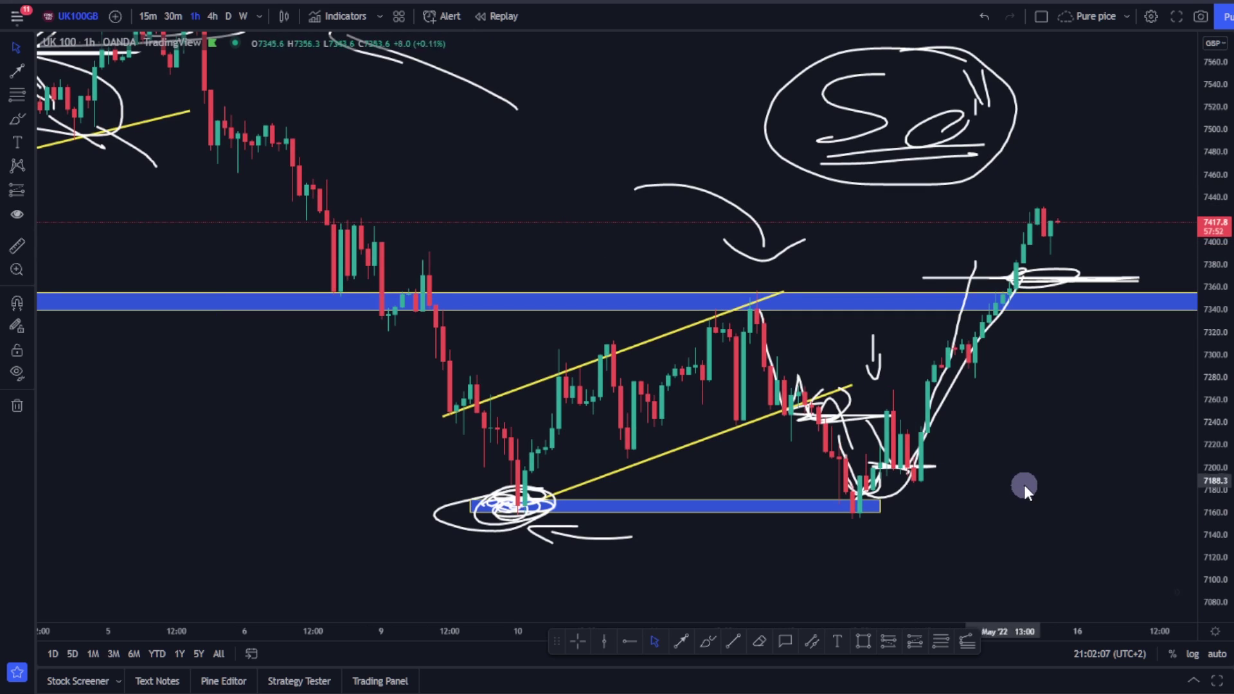
left_click_drag(1029, 452, 990, 441)
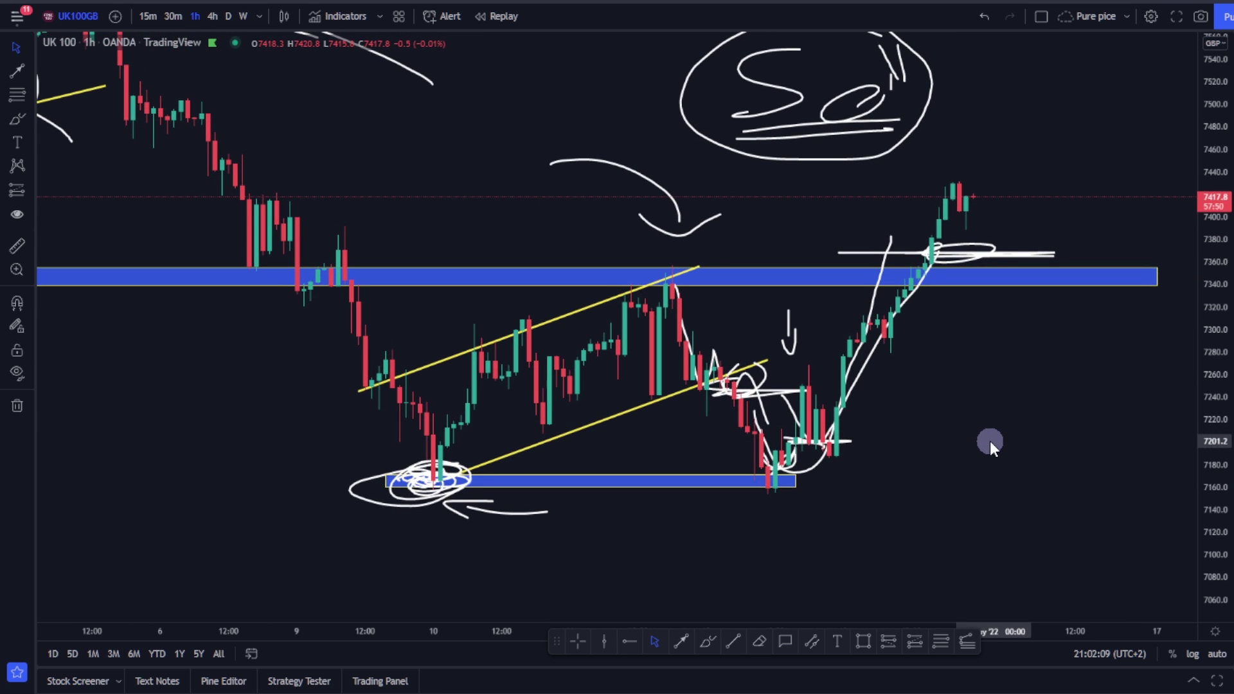
left_click_drag(1217, 426, 1209, 369)
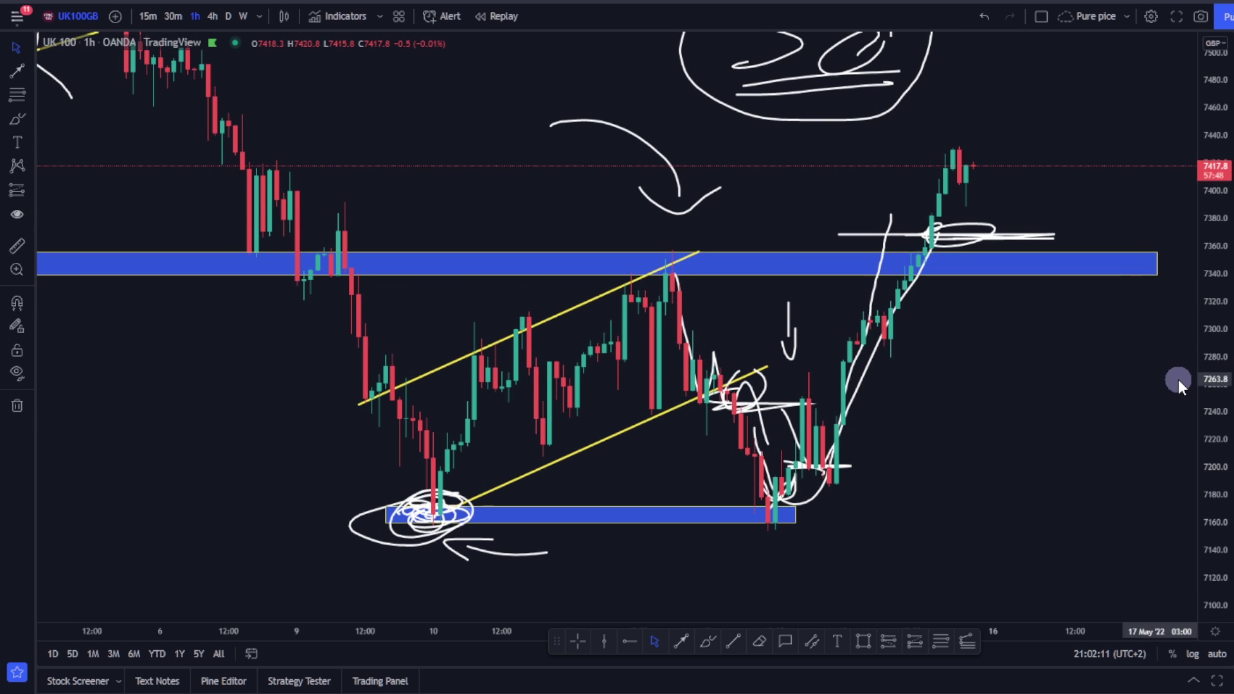